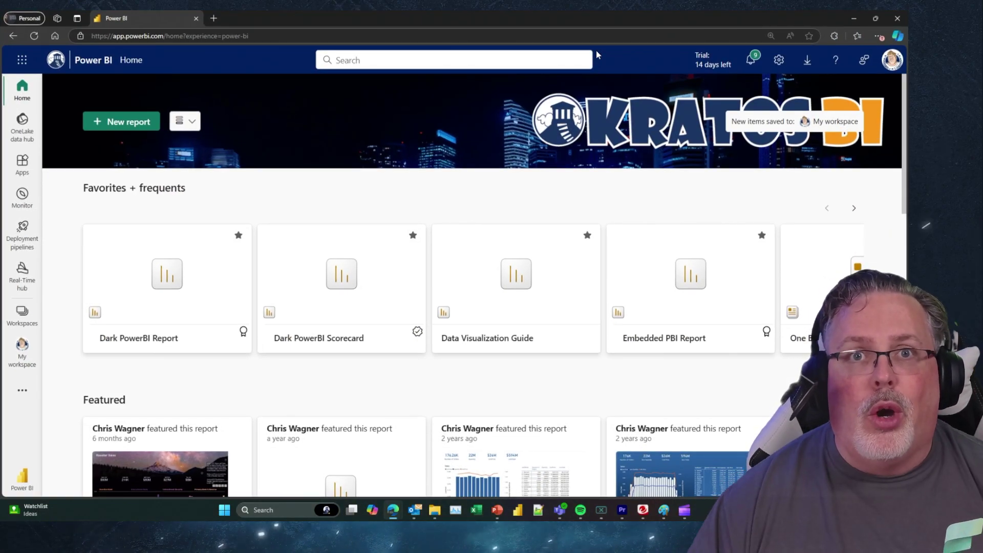
Step: Go from the Settings gear to Admin portal and open the Tags (preview) page
click(779, 60)
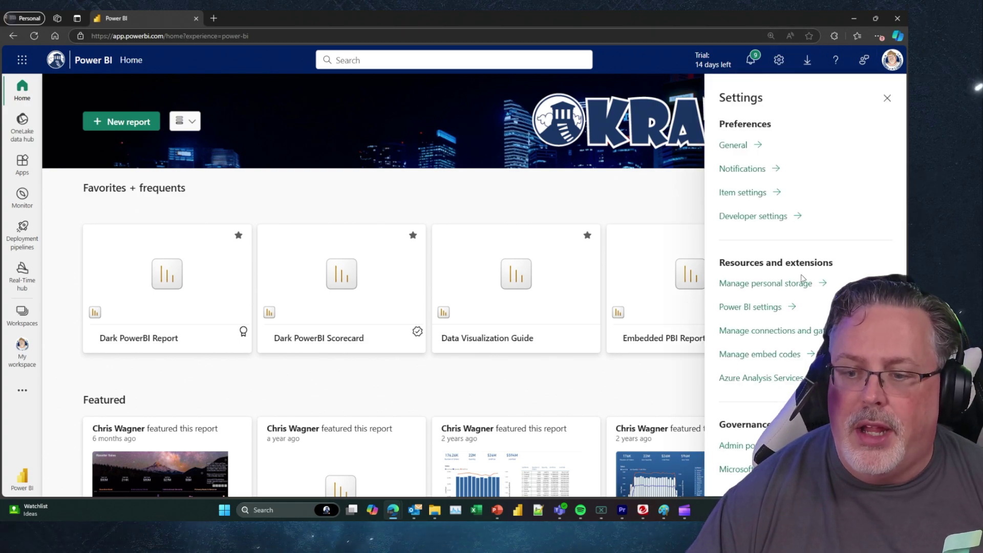
click(746, 454)
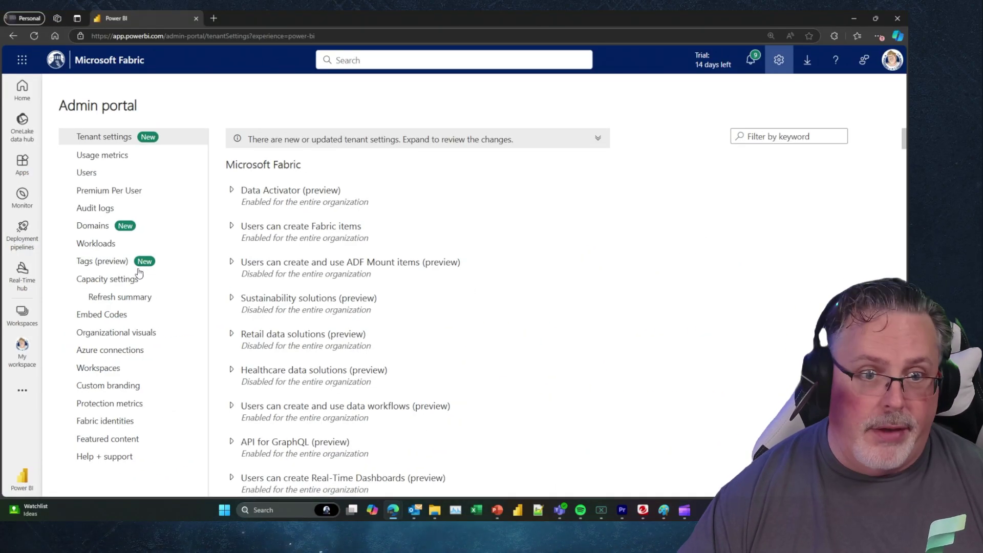
click(212, 193)
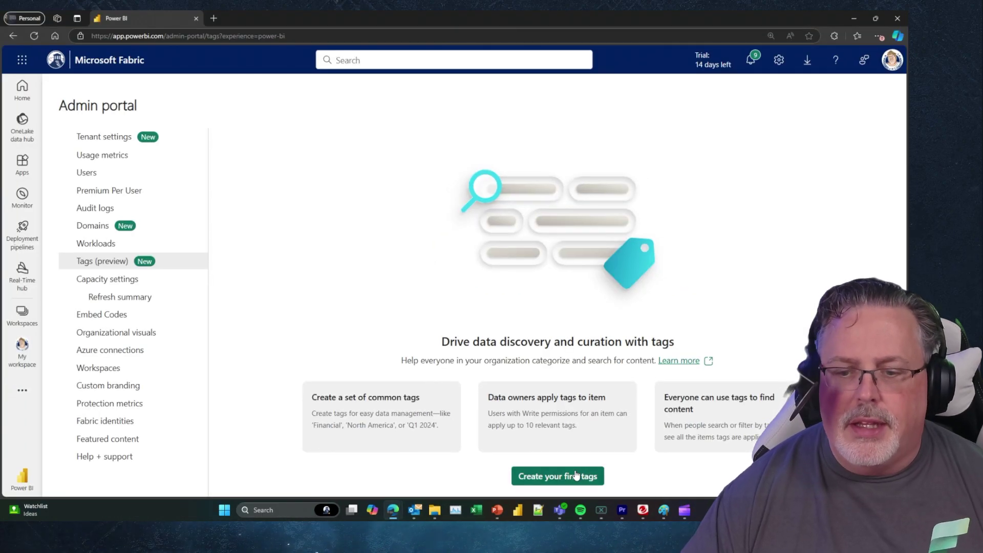
Step: Launch Create your first tags and focus the empty tag-name field of Name your tags
click(515, 430)
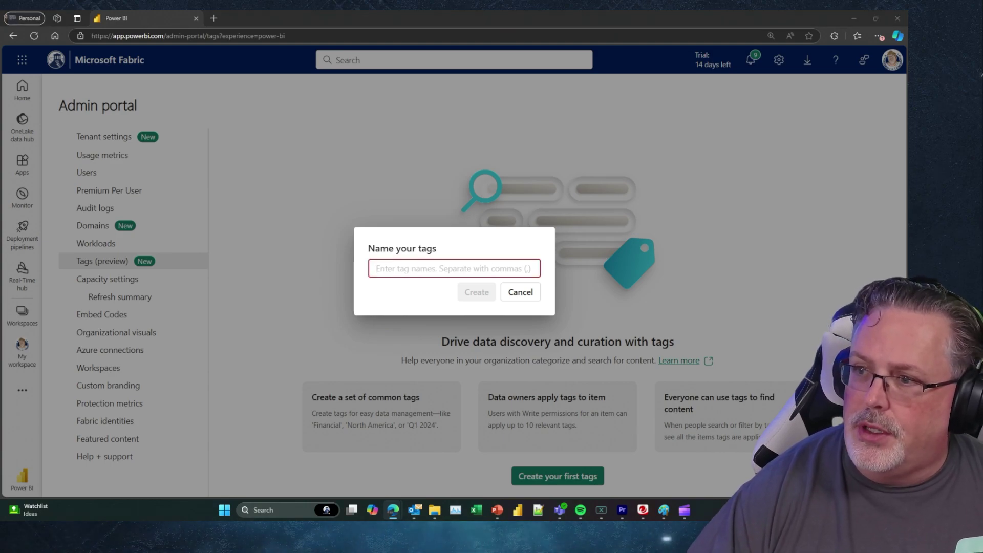
key(alt+Tab)
drag(564, 59, 435, 57)
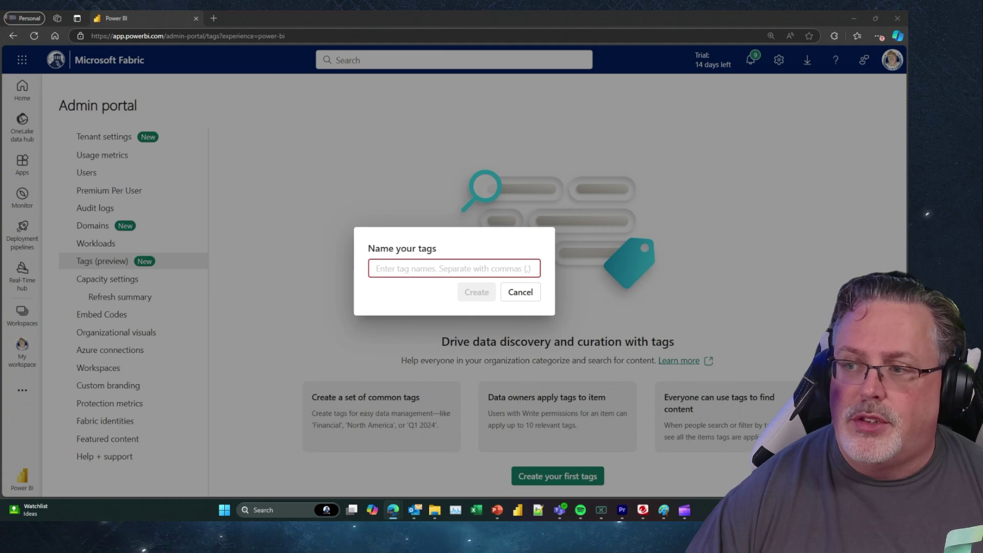
click(431, 273)
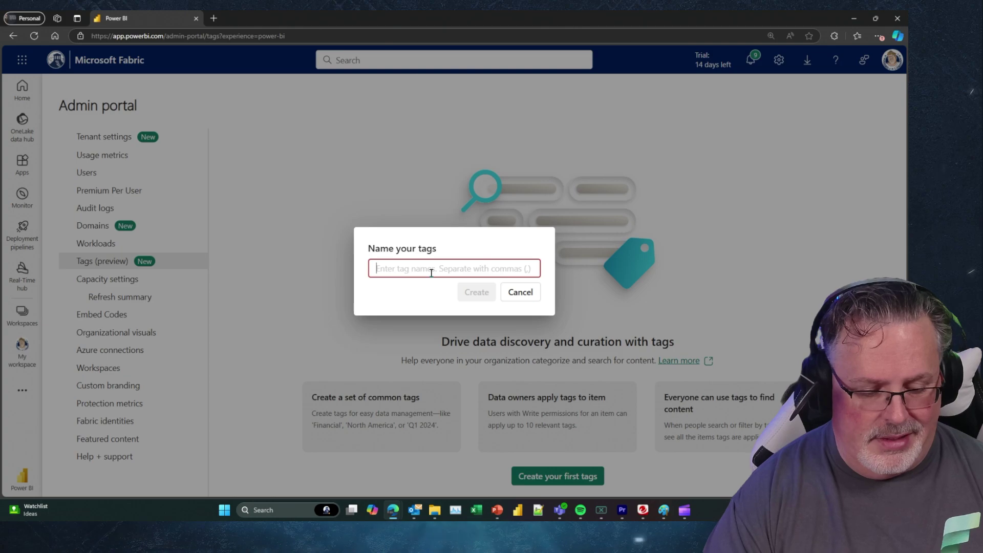
Step: Enter tag names Sales, Marketing, IT, Global, Sales Restricted, create them and dismiss the toast
key(ctrl+plus)
key(ctrl+plus)
key(ctrl+plus)
key(ctrl+plus)
key(ctrl+plus)
key(ctrl+plus)
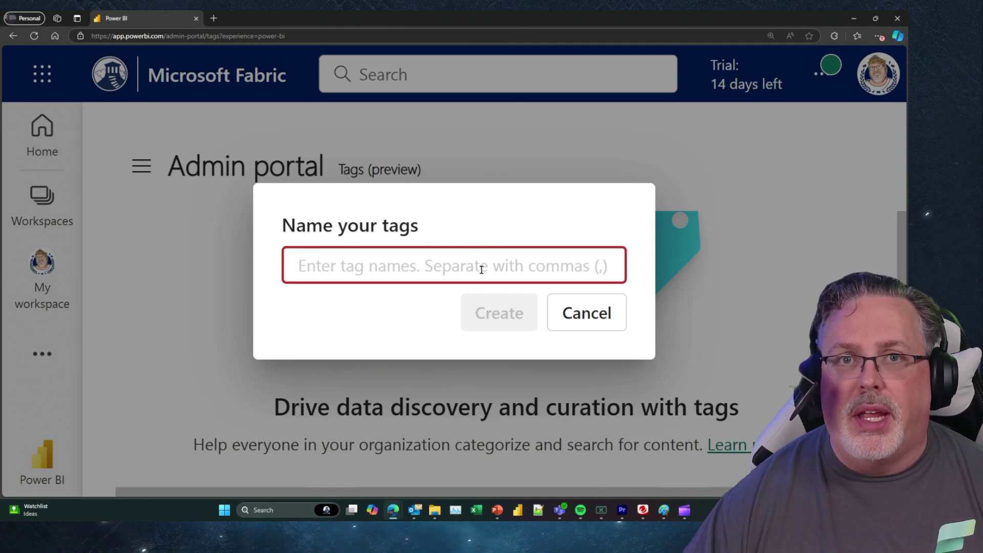
text(Sales,)
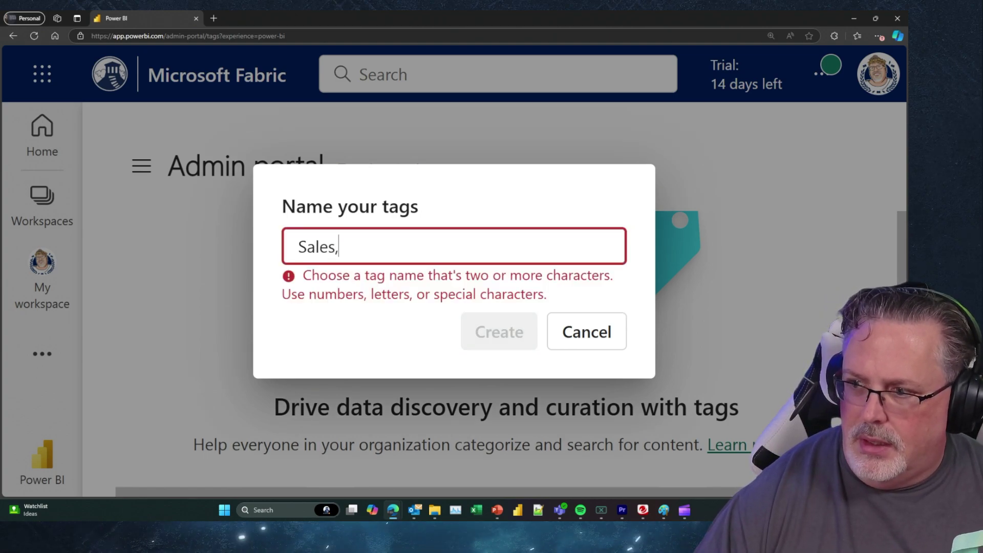
text(Marketing,)
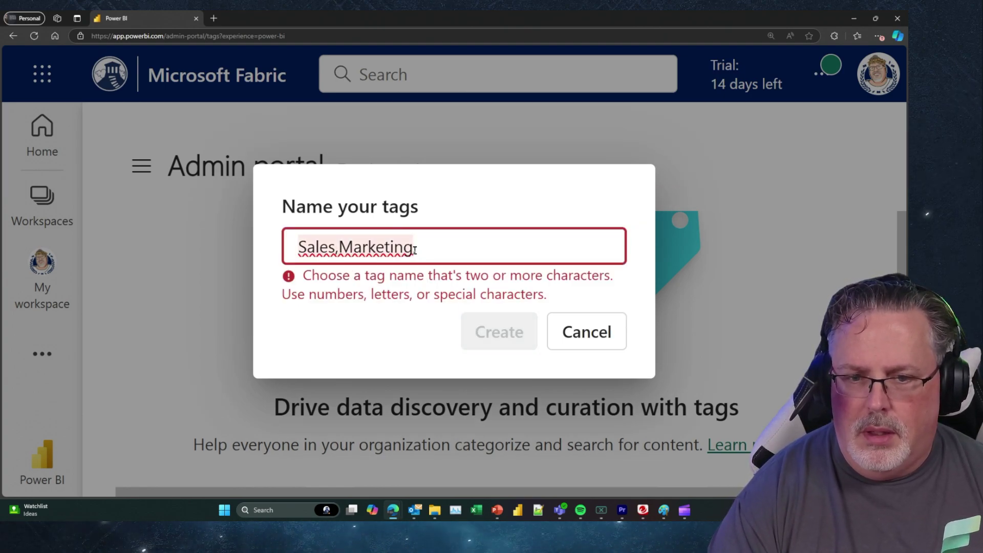
key(BackSpace)
text(IT)
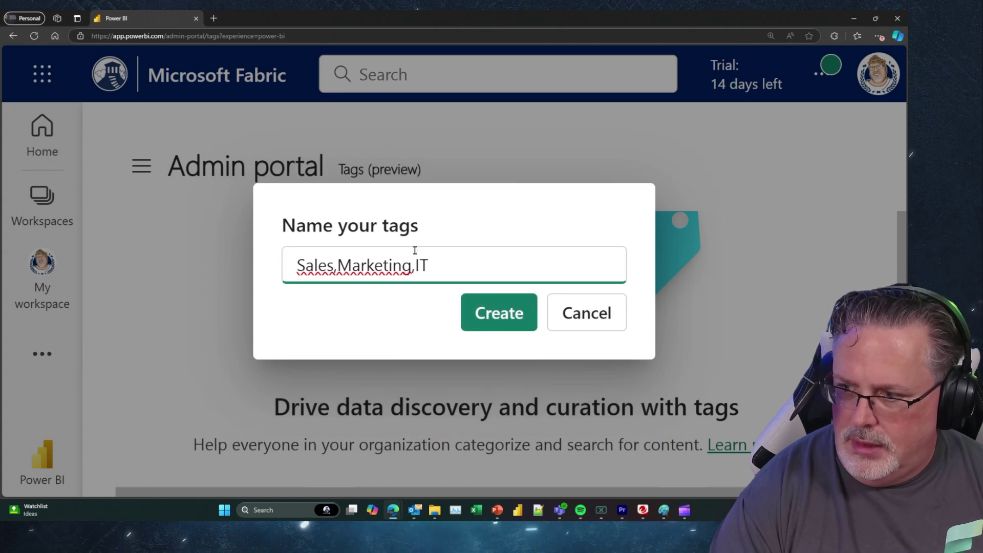
text(,Global)
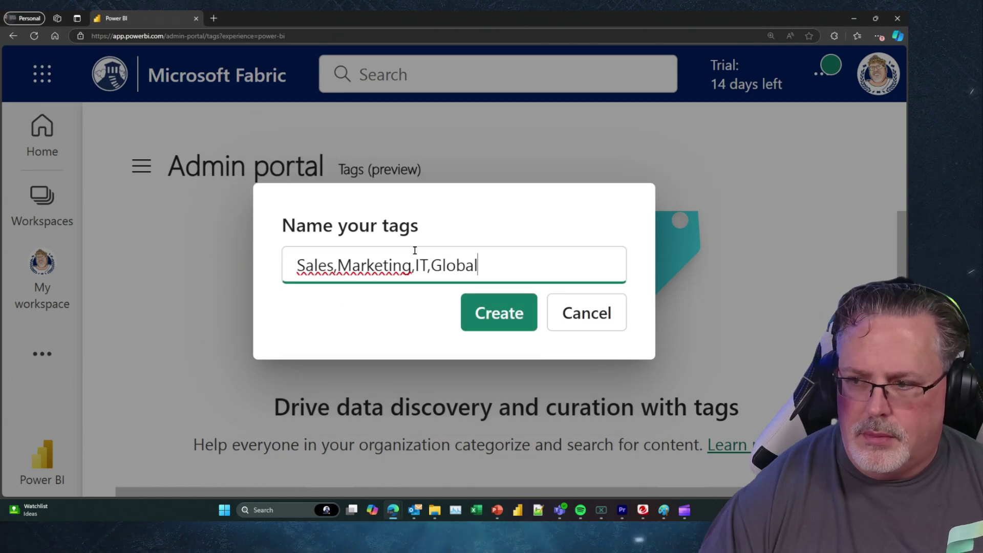
key(ctrl+a)
key(End)
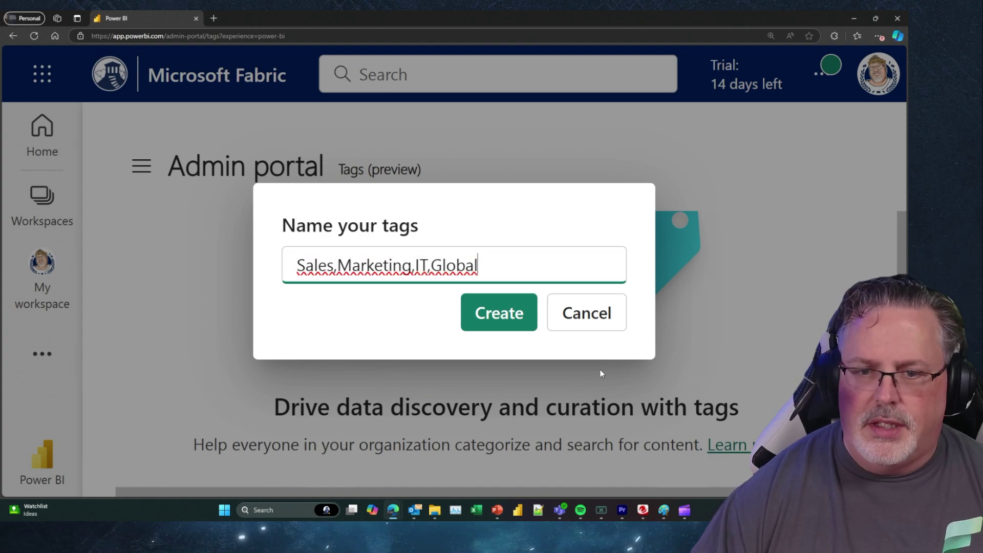
text(,Sales Restricted)
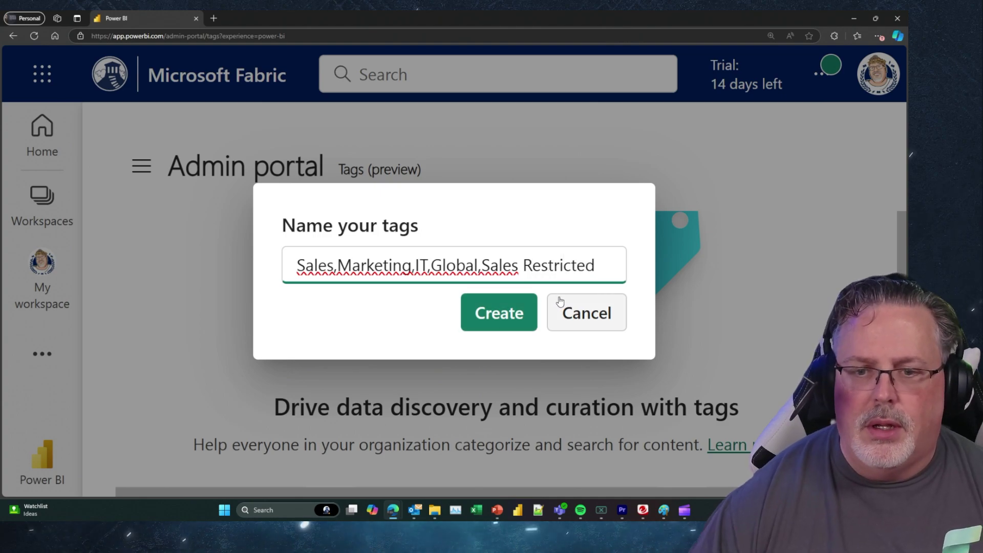
click(499, 313)
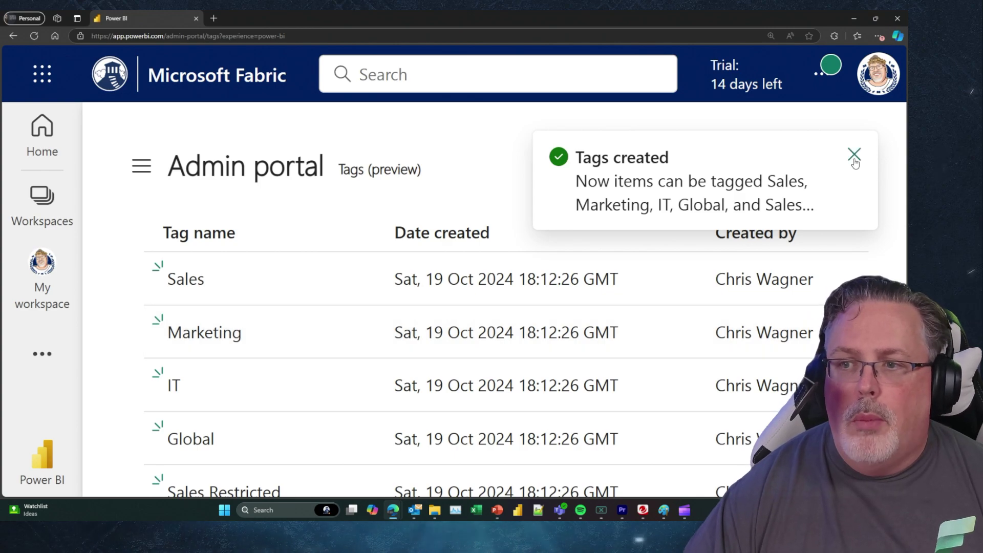
click(854, 159)
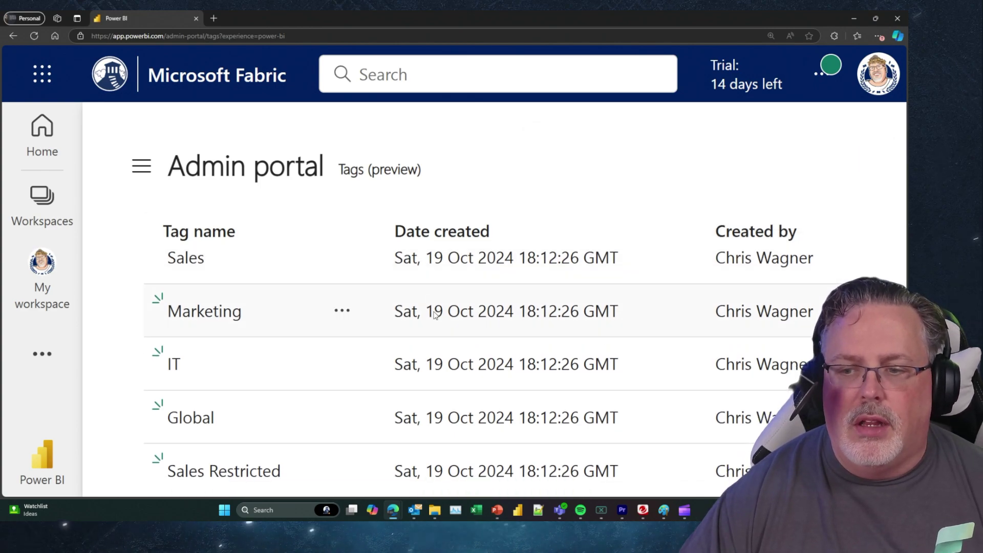
Step: Filter the Workspaces list to the Sales domain and open the Sales Data workspace
scroll(292, 334, up, 3)
scroll(292, 334, down, 3)
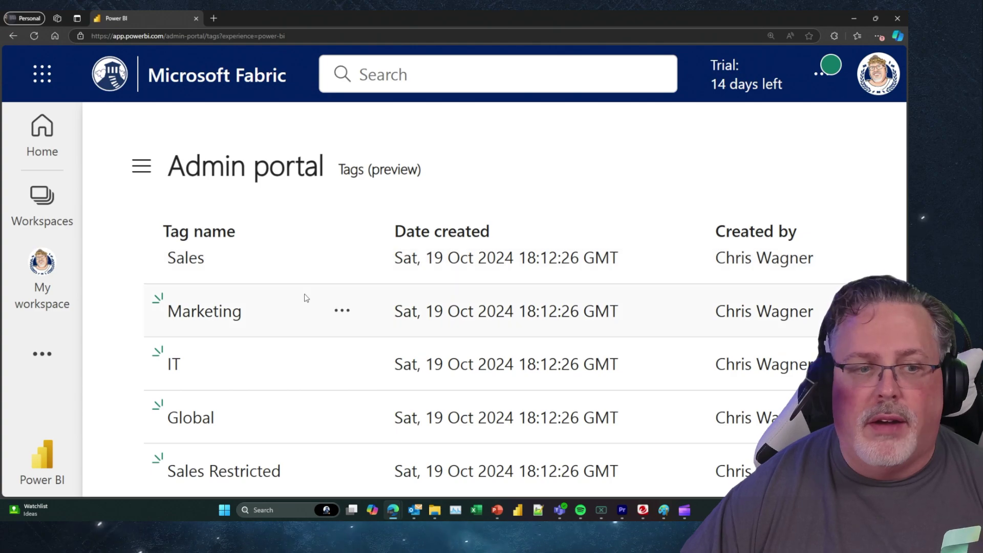
click(42, 197)
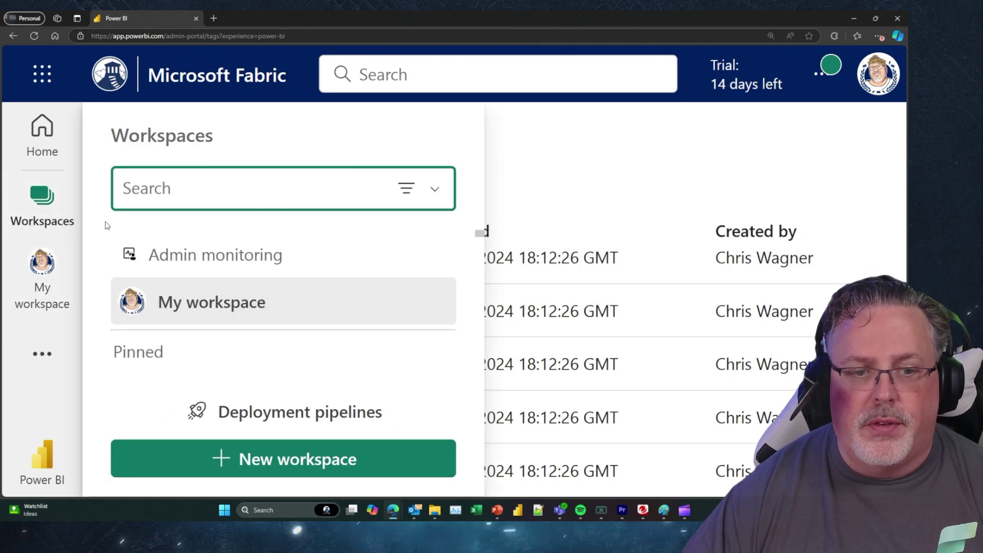
click(434, 188)
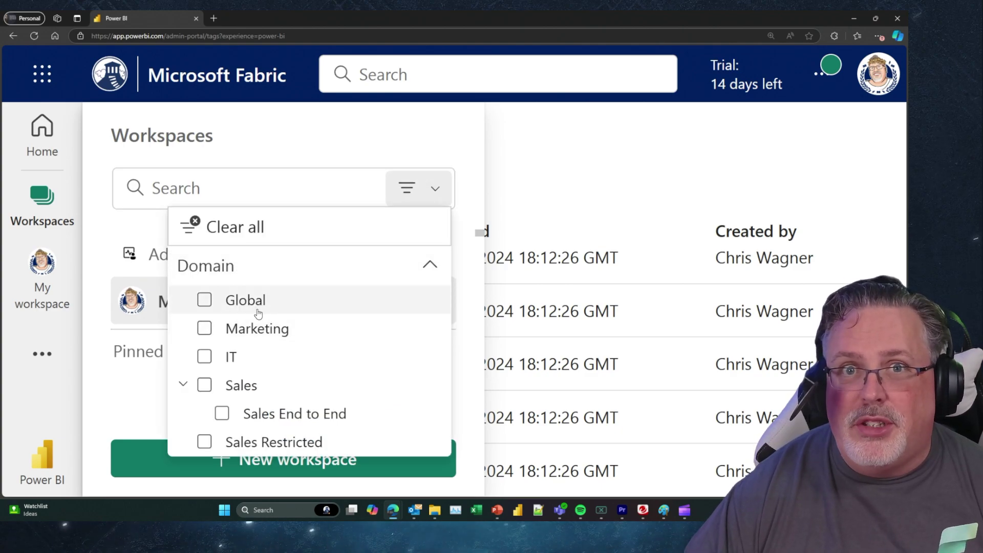
click(204, 388)
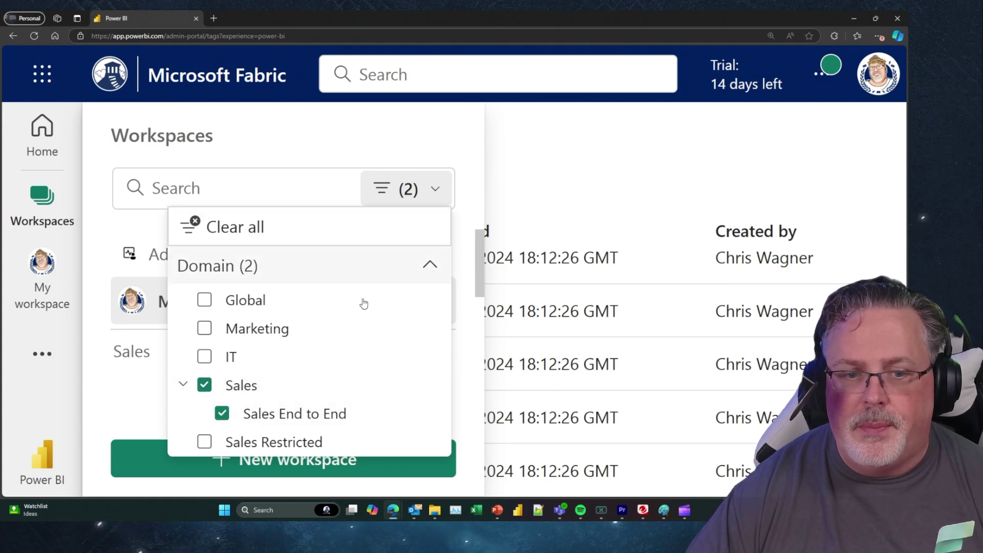
click(174, 356)
scroll(201, 363, down, 3)
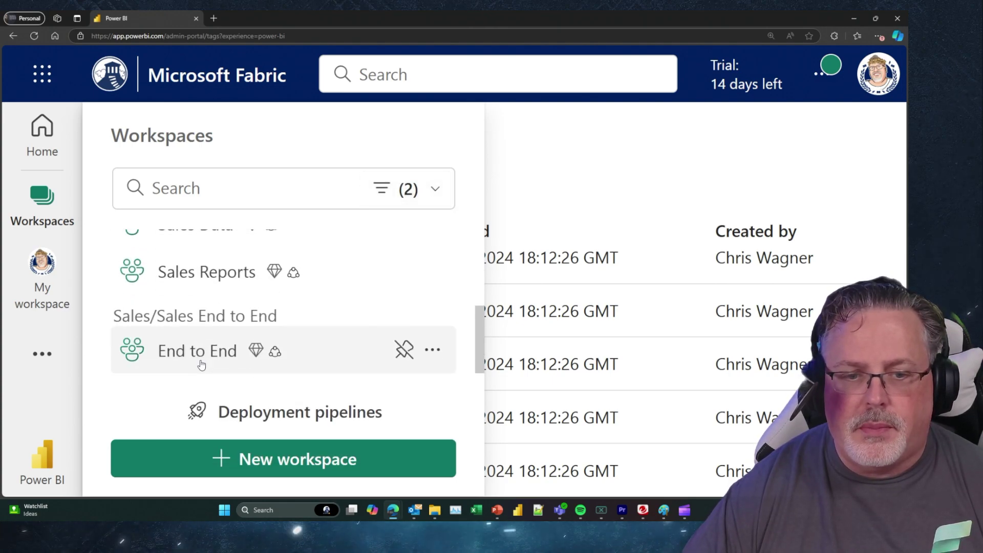
scroll(202, 363, up, 5)
click(199, 325)
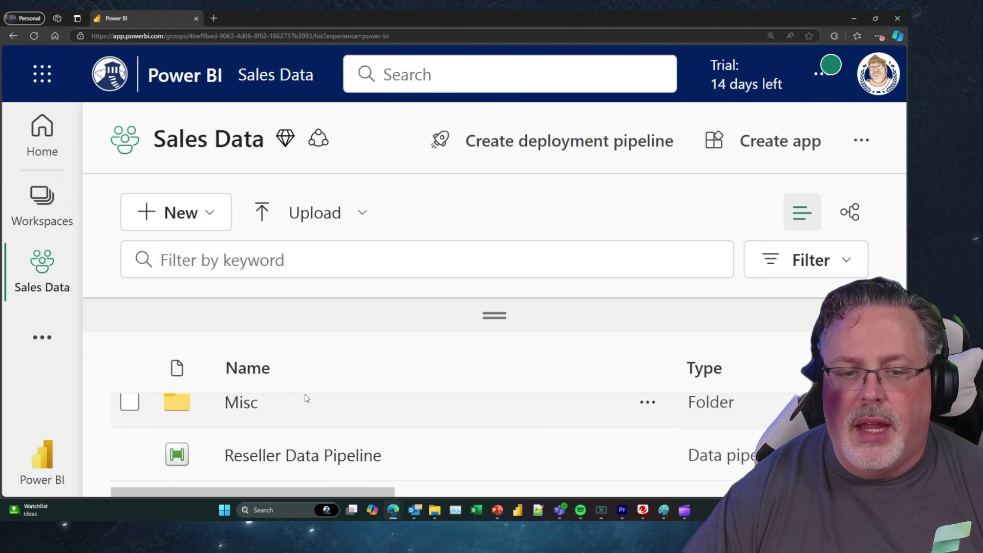
Step: Zoom the browser out and bring up the '...' item menu for Reseller_Lakehouse
scroll(306, 398, up, 1)
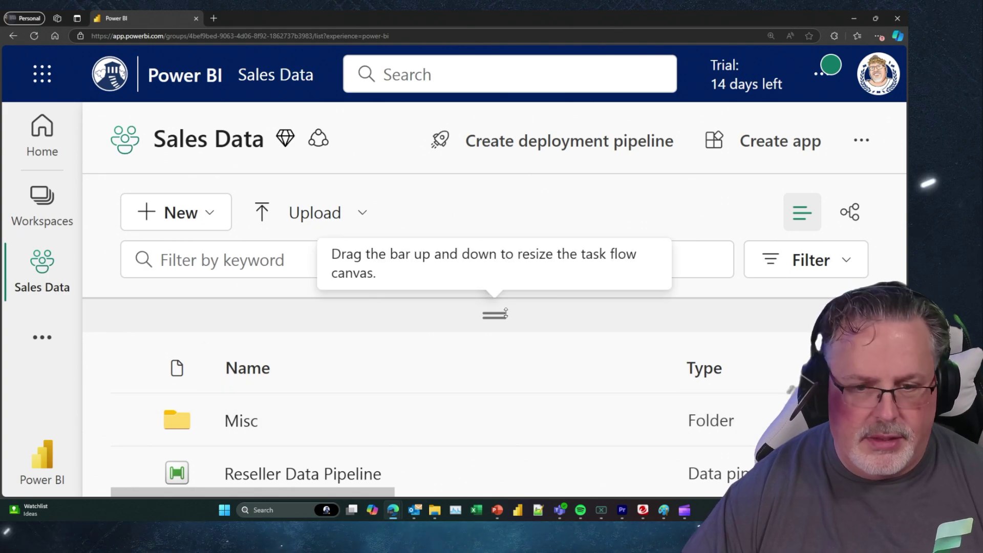
key(ctrl+minus)
key(ctrl+minus)
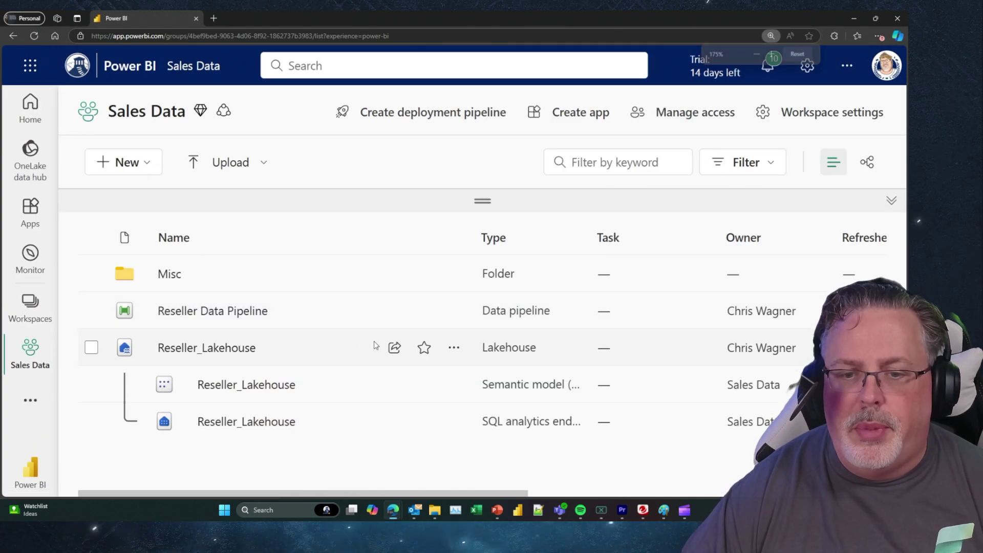
click(456, 351)
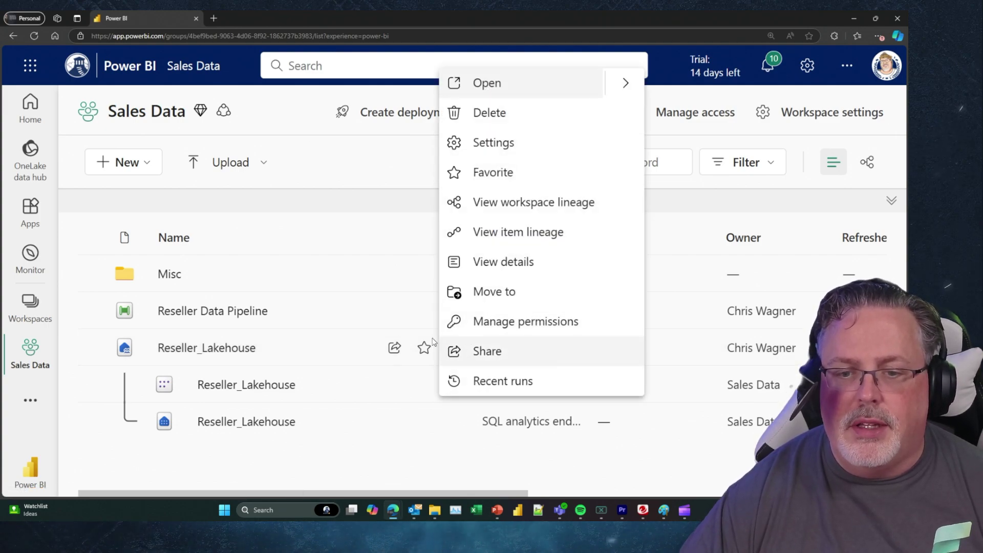
key(Escape)
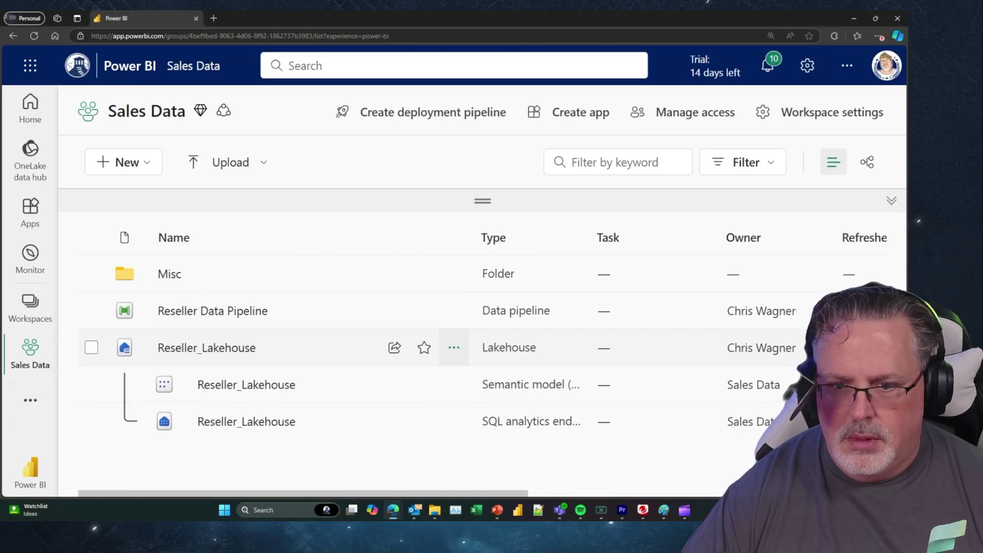
click(454, 348)
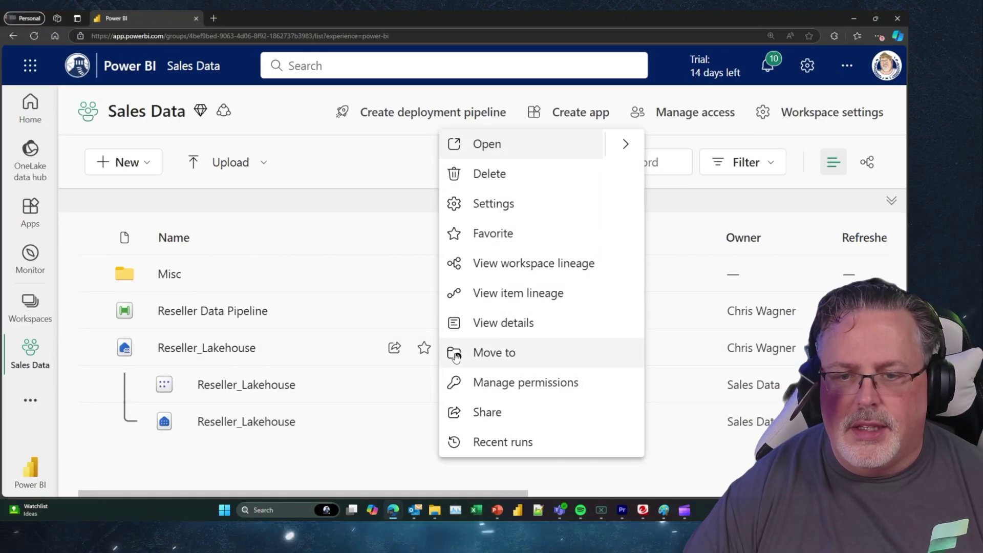
Step: Apply the Sales tag under Reseller_Lakehouse's Tags (preview) settings, then close the panel
click(495, 211)
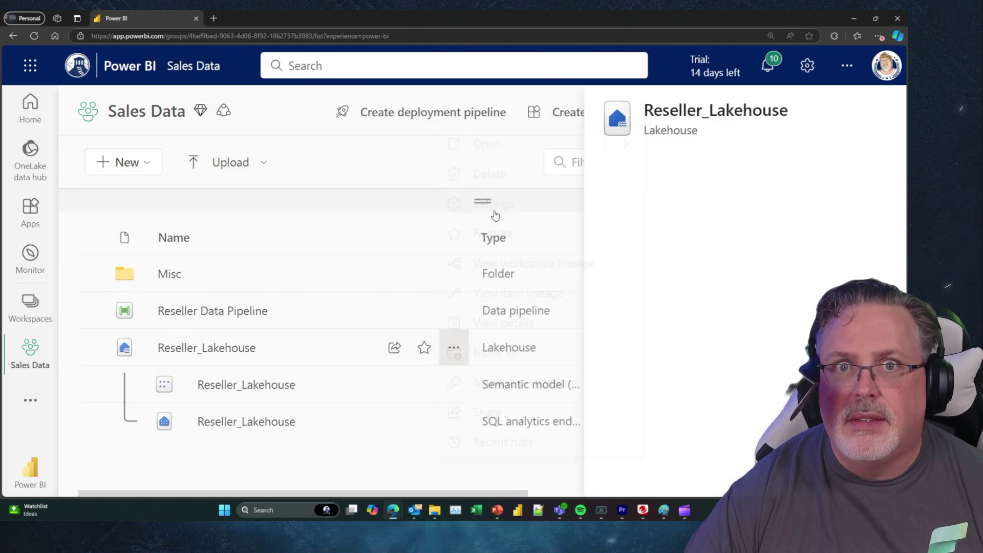
click(172, 250)
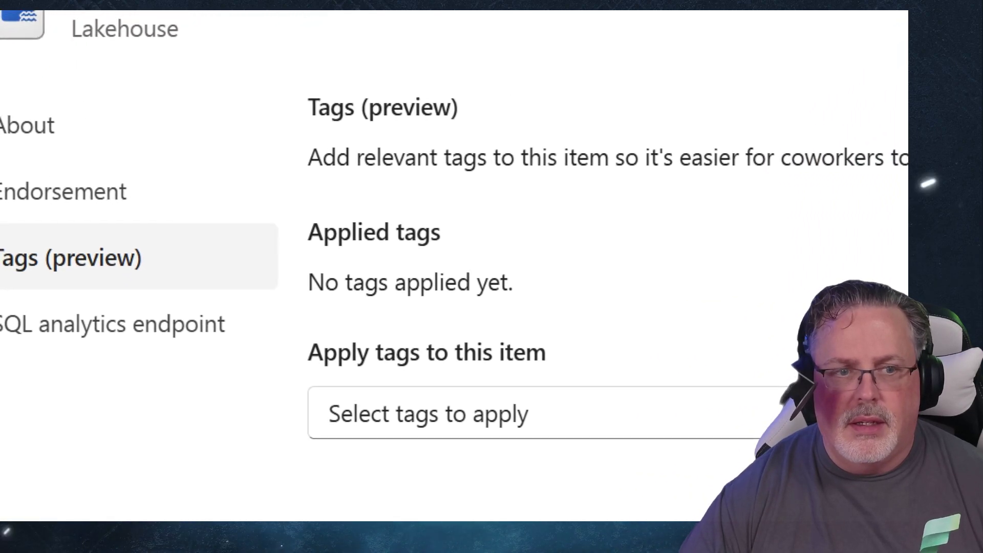
mouse_move(319, 362)
mouse_down()
mouse_move(804, 501)
mouse_move(804, 476)
mouse_up()
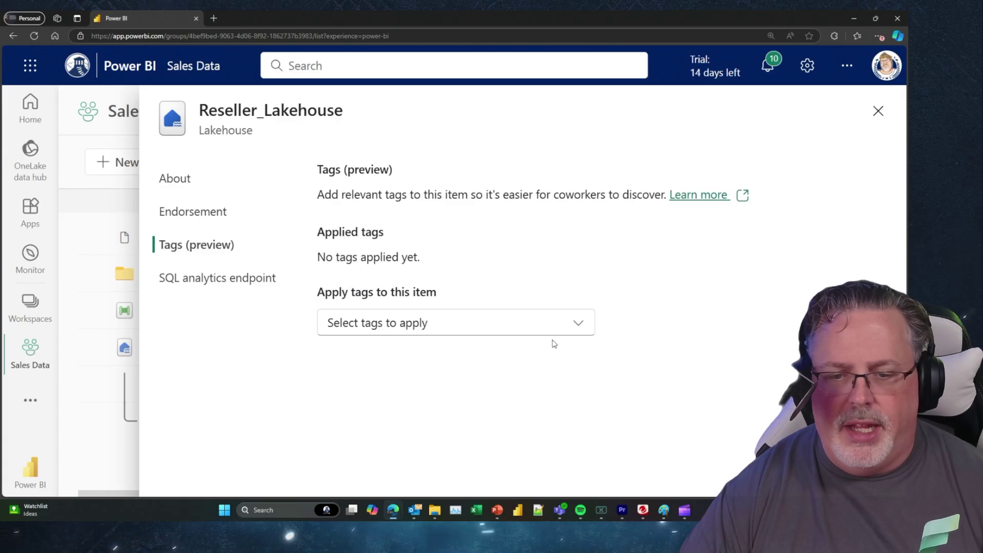
click(531, 317)
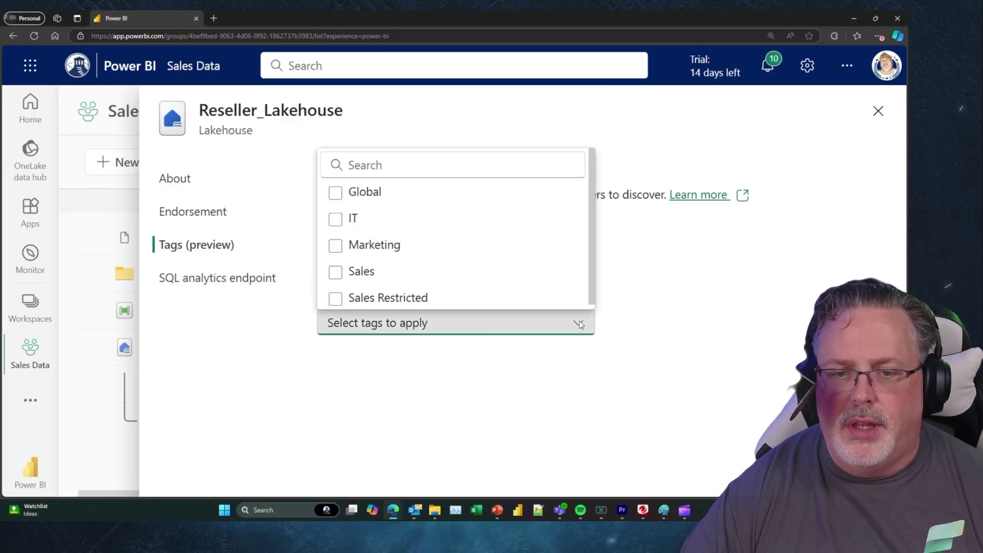
click(348, 272)
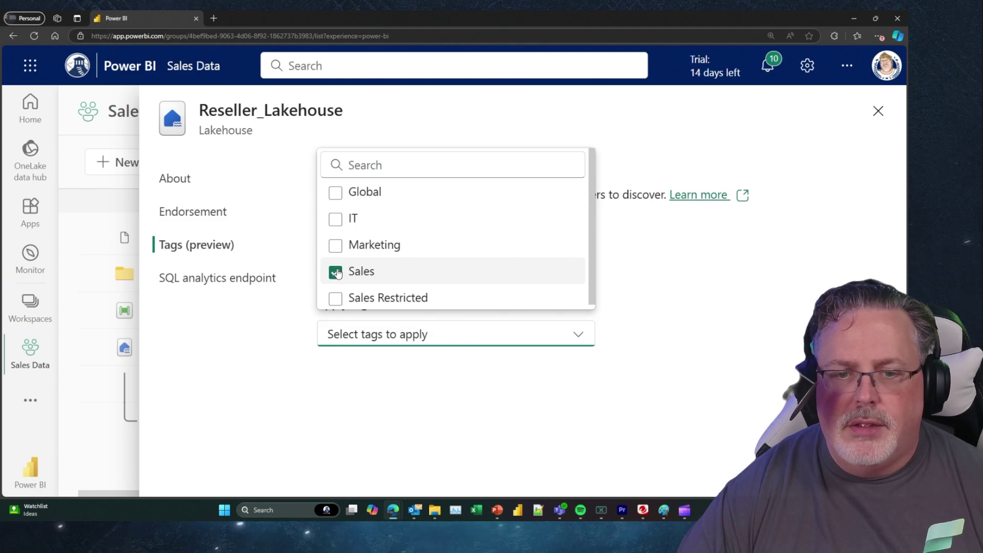
click(275, 327)
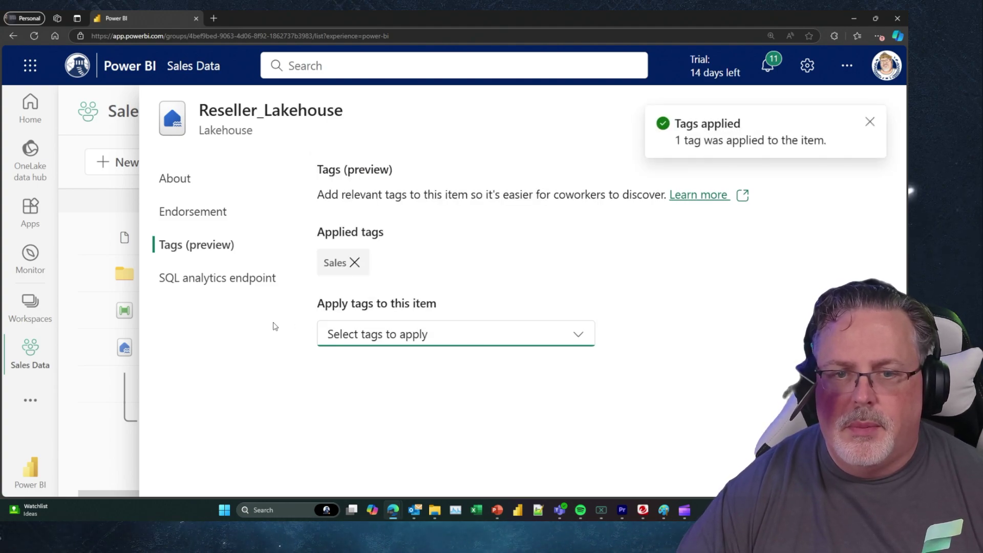
click(353, 262)
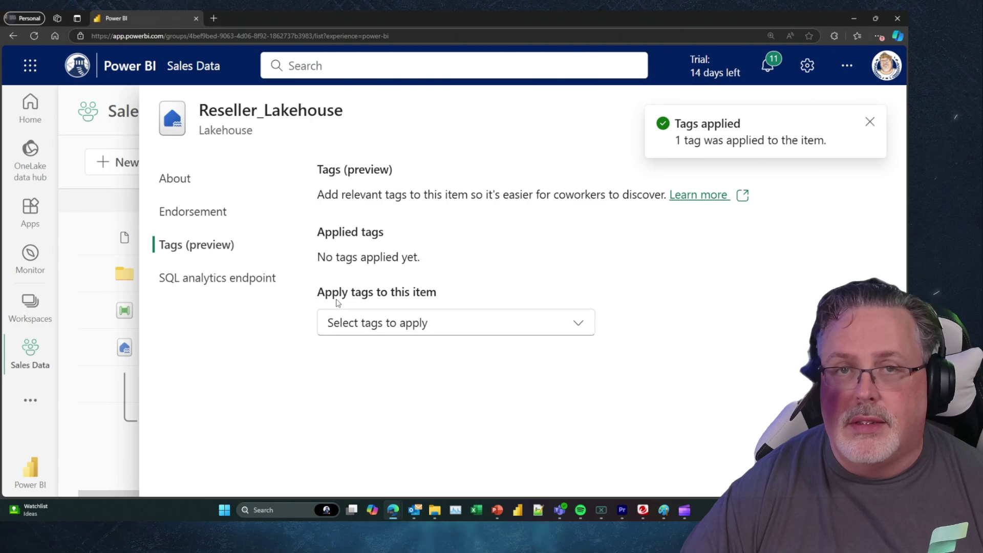
click(337, 322)
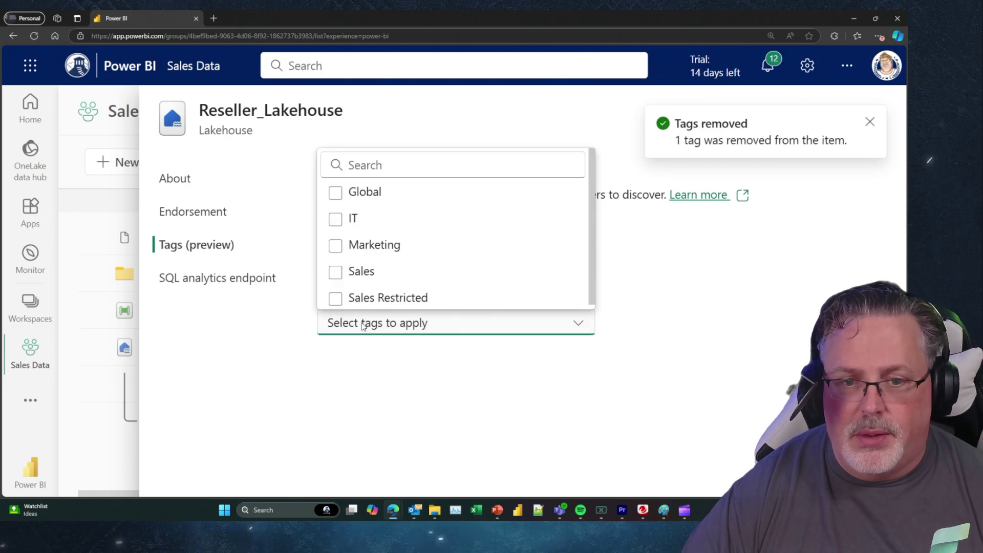
click(335, 274)
click(272, 333)
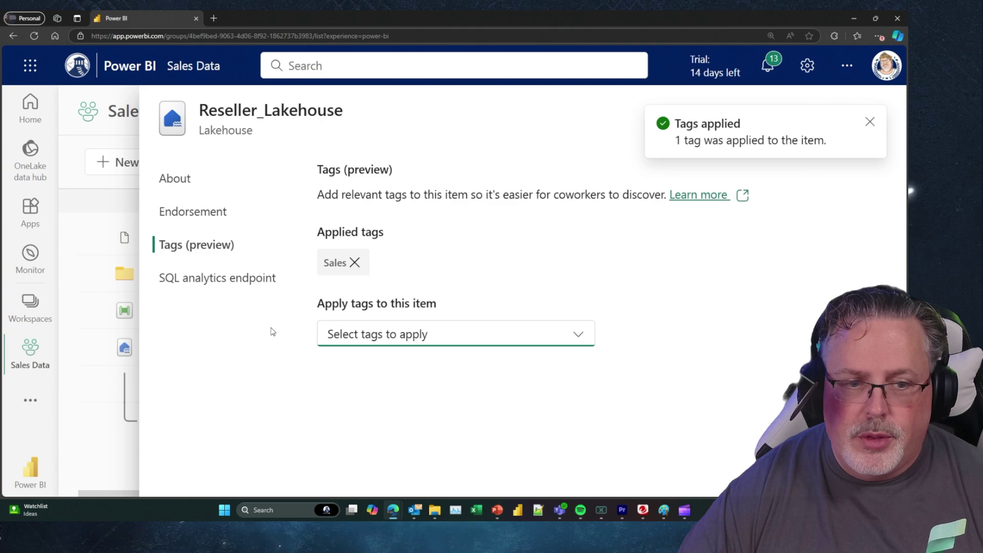
key(Escape)
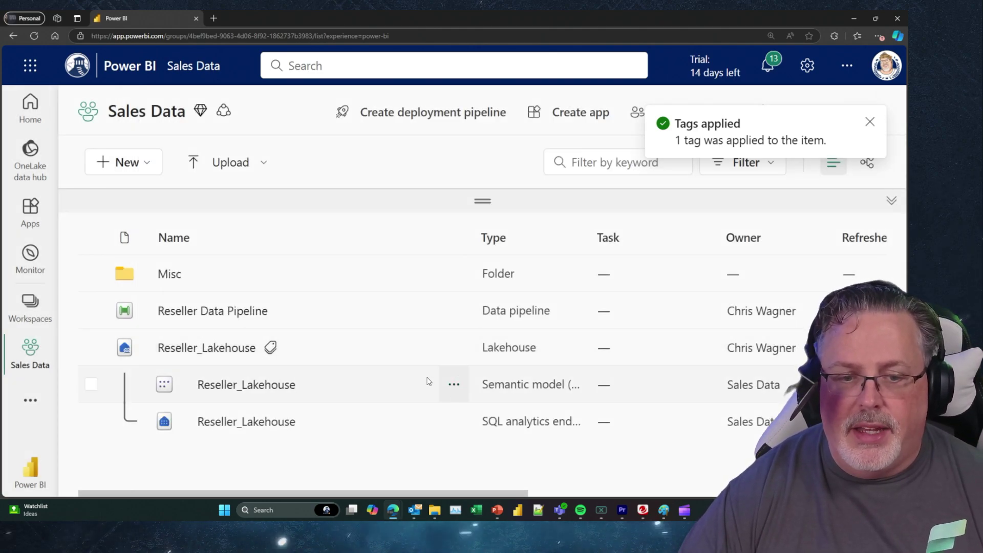
Step: Browse the Reseller_Lakehouse semantic model settings, then go back to the Sales Data item list
mouse_move(272, 349)
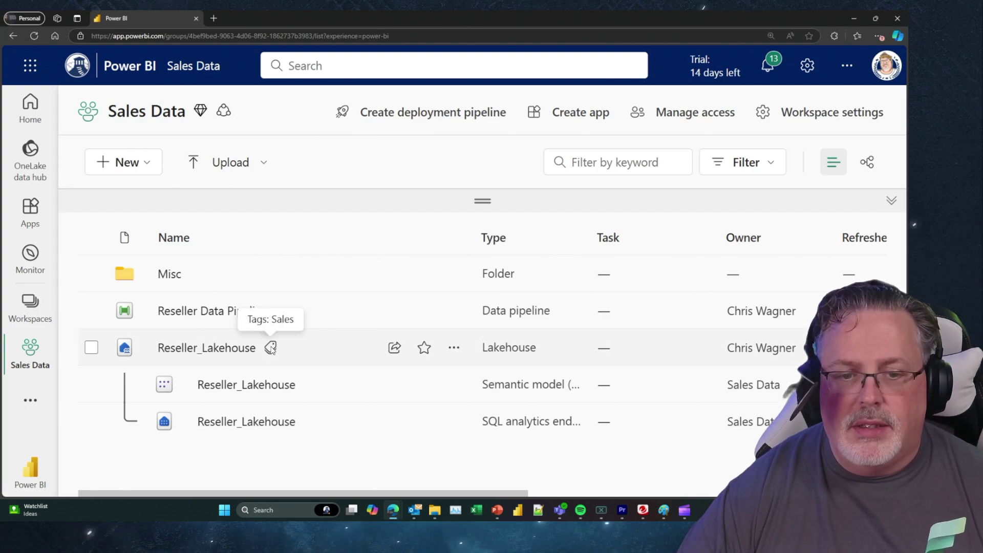
click(454, 384)
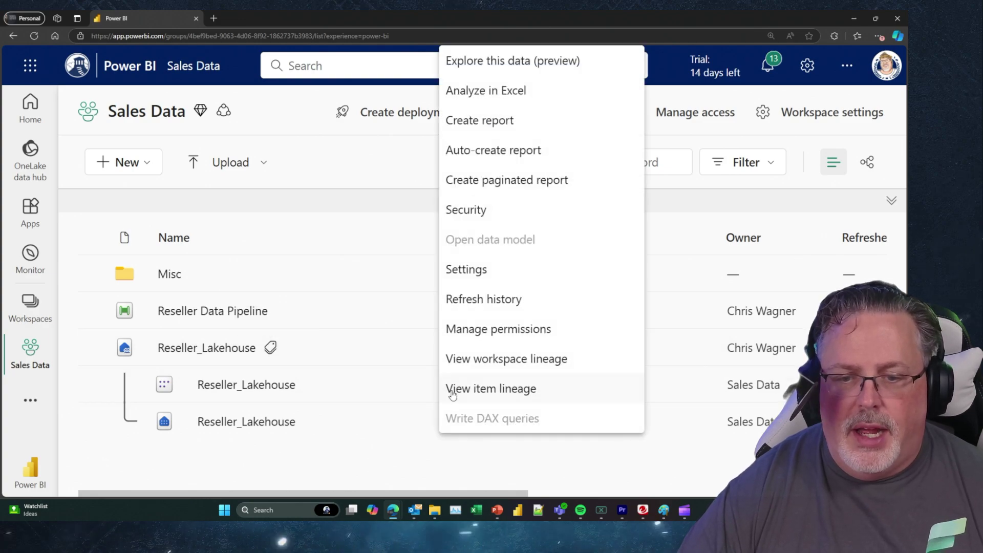
click(451, 269)
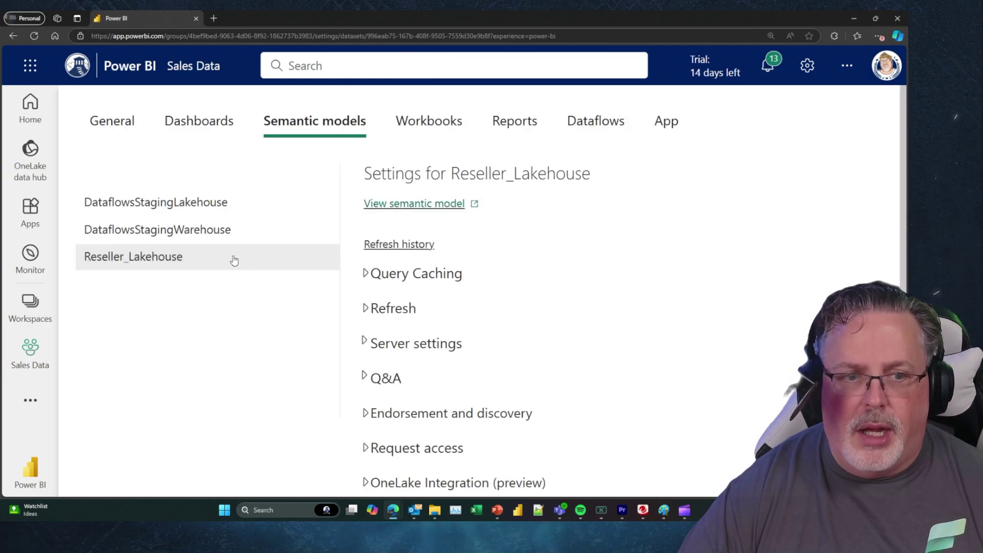
scroll(410, 368, down, 2)
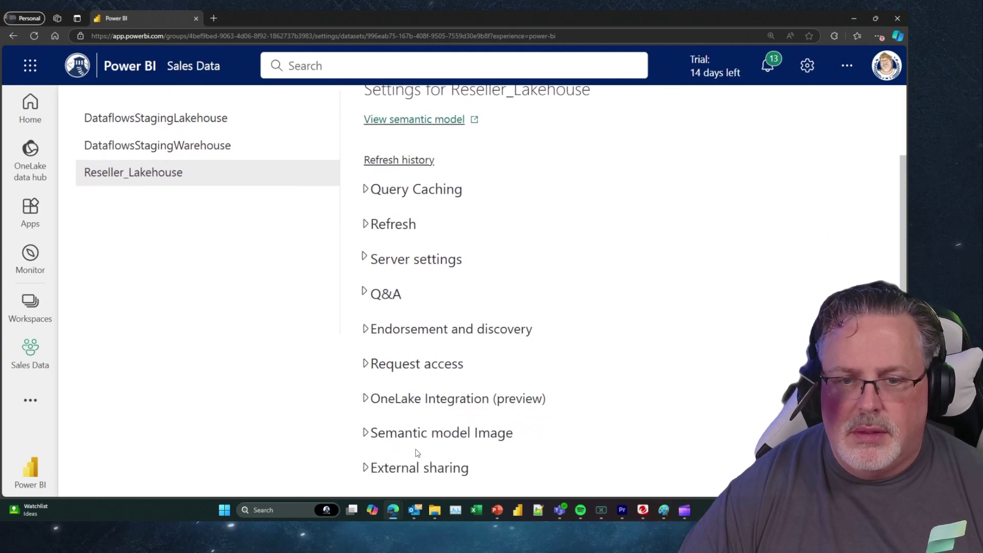
scroll(417, 451, up, 2)
scroll(417, 451, down, 2)
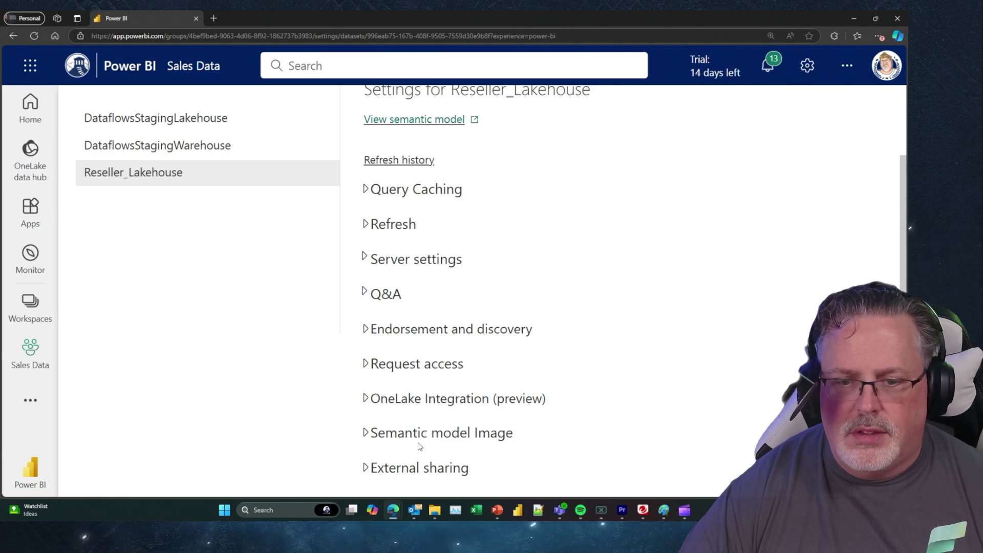
click(371, 441)
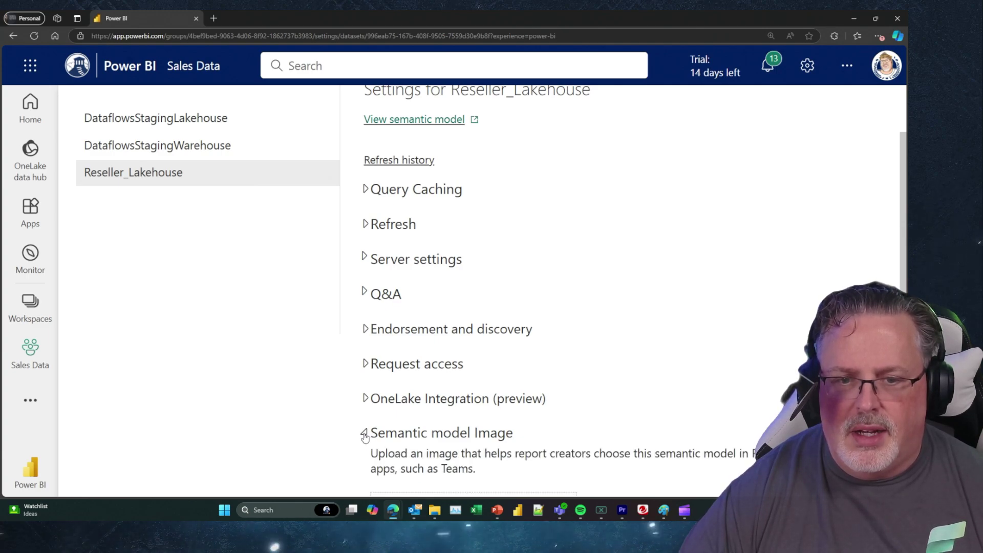
click(365, 435)
scroll(229, 375, up, 2)
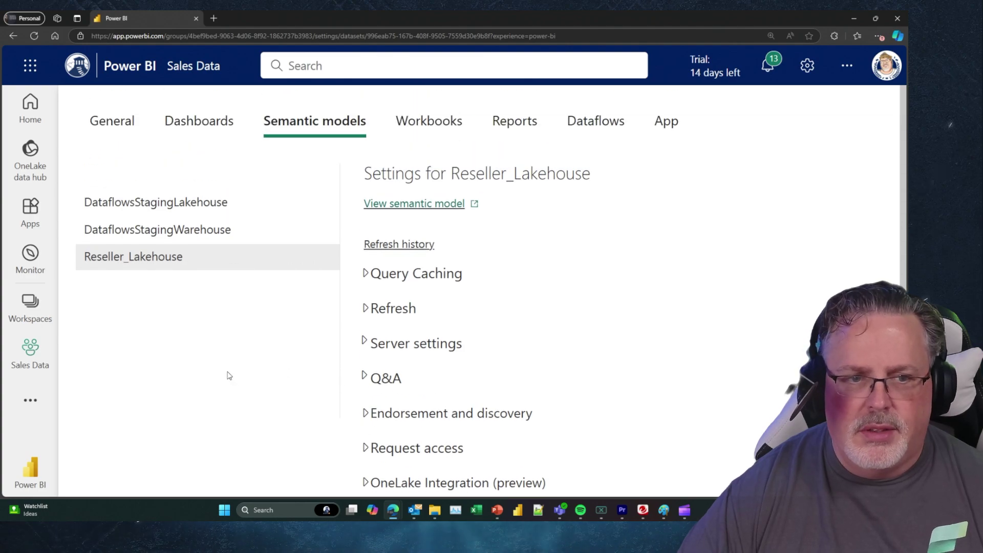
click(30, 363)
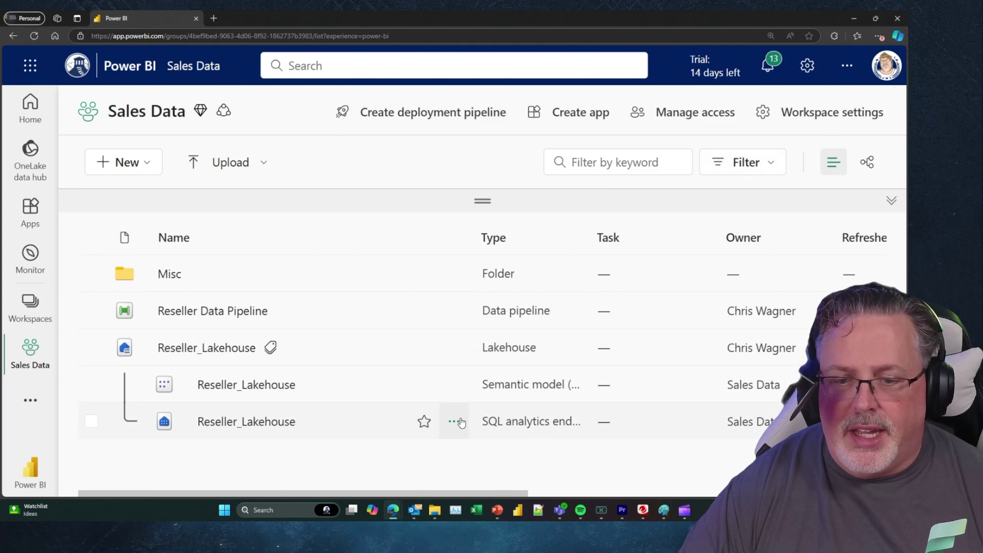
click(455, 421)
click(478, 332)
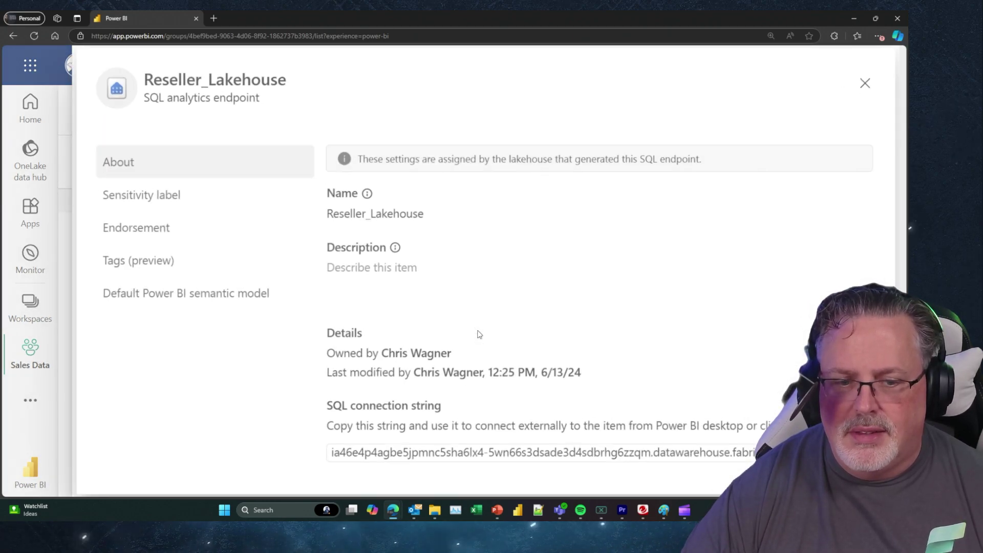
click(141, 264)
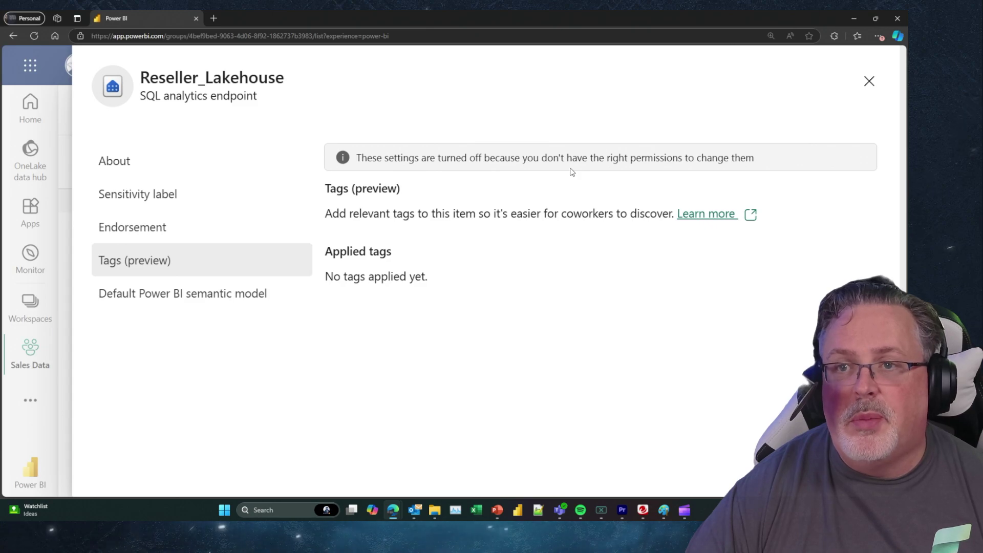
click(870, 82)
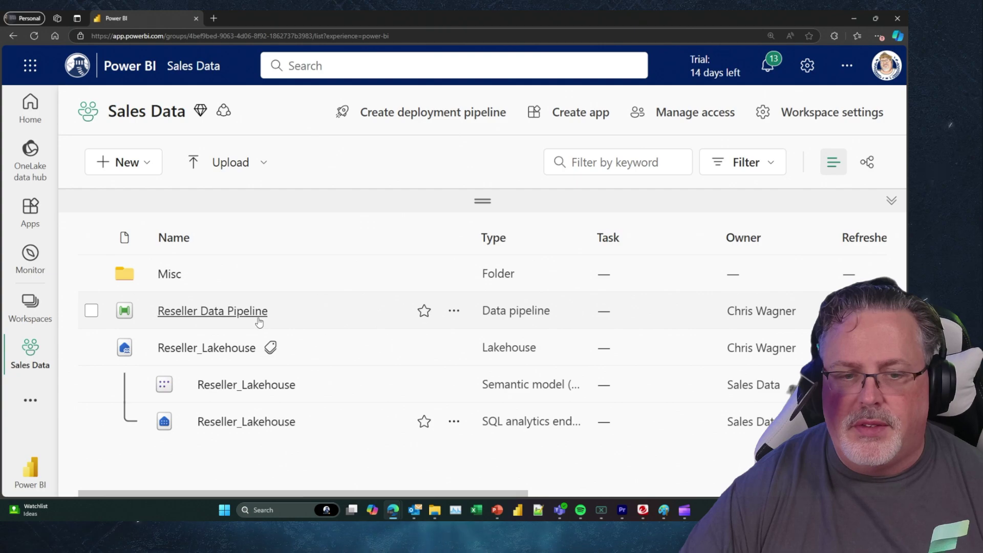
Step: Apply the Sales tag in Reseller Data Pipeline's Tags (preview) settings and close the pane
click(454, 311)
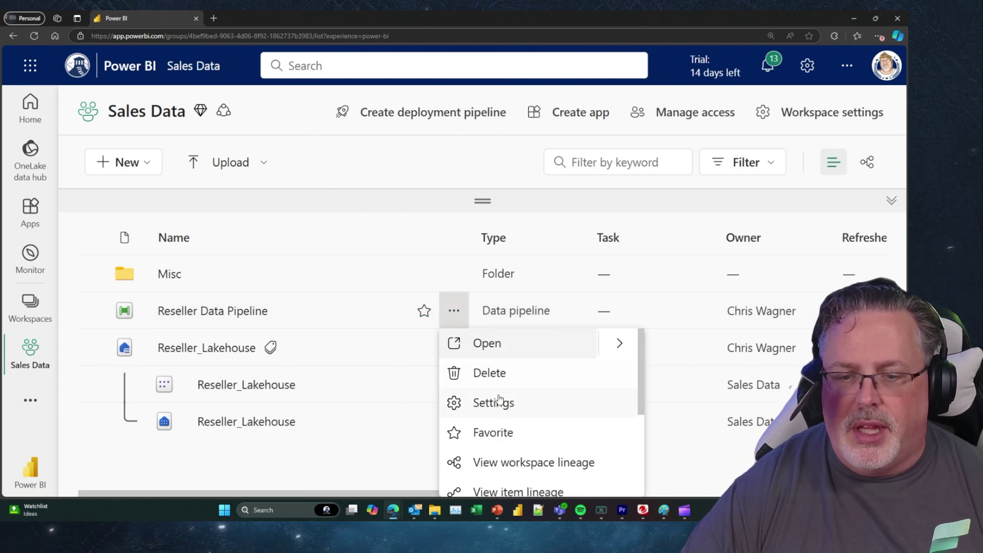
scroll(499, 398, down, 2)
scroll(500, 399, up, 2)
click(487, 354)
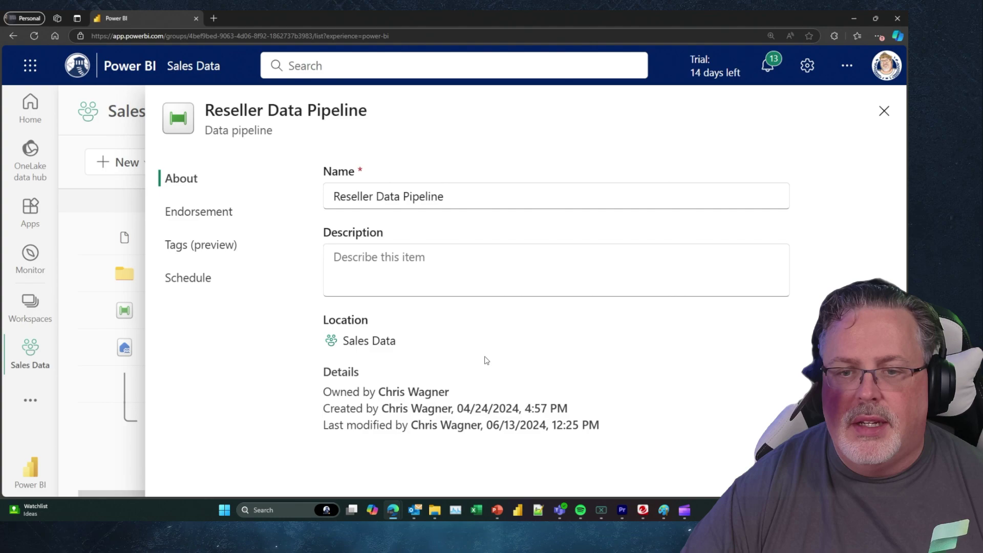
click(197, 251)
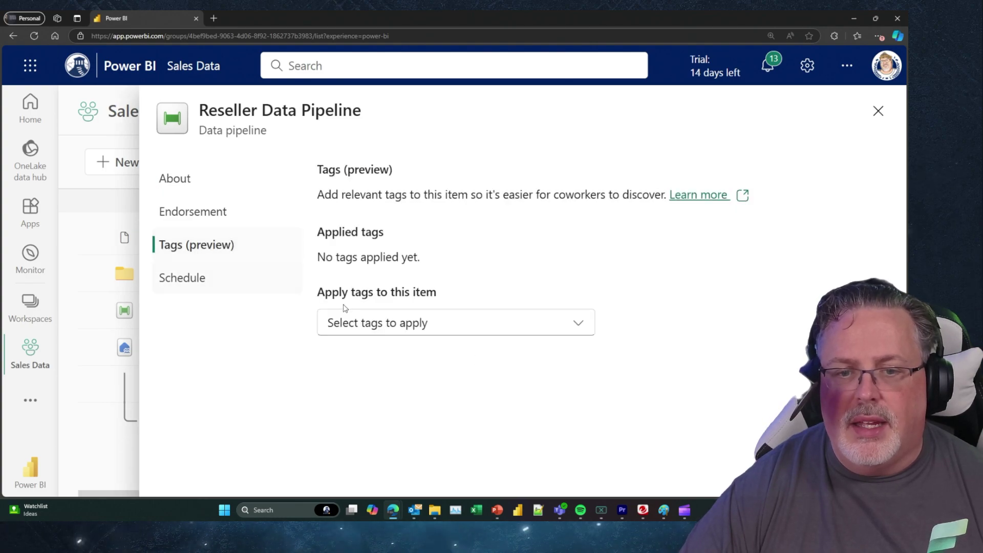
click(374, 322)
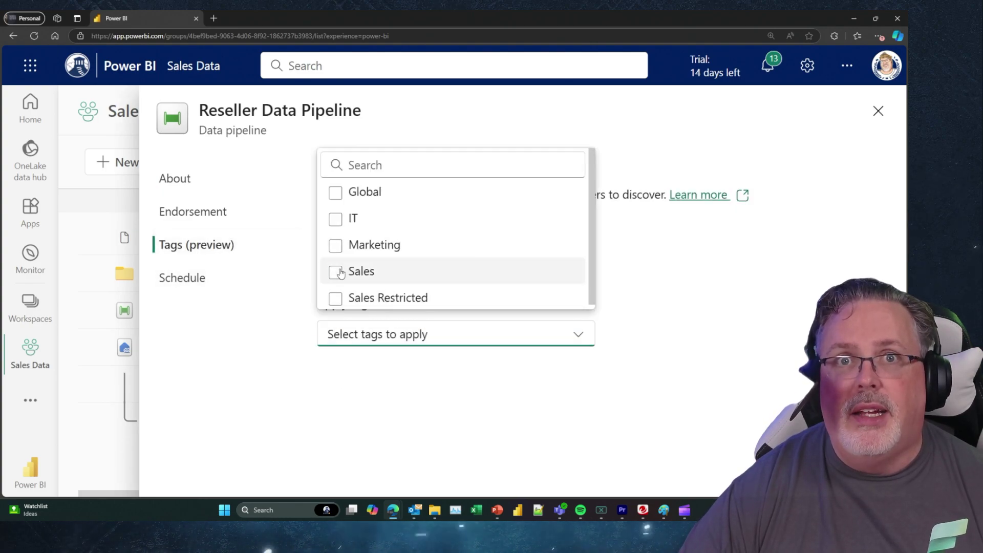
click(751, 158)
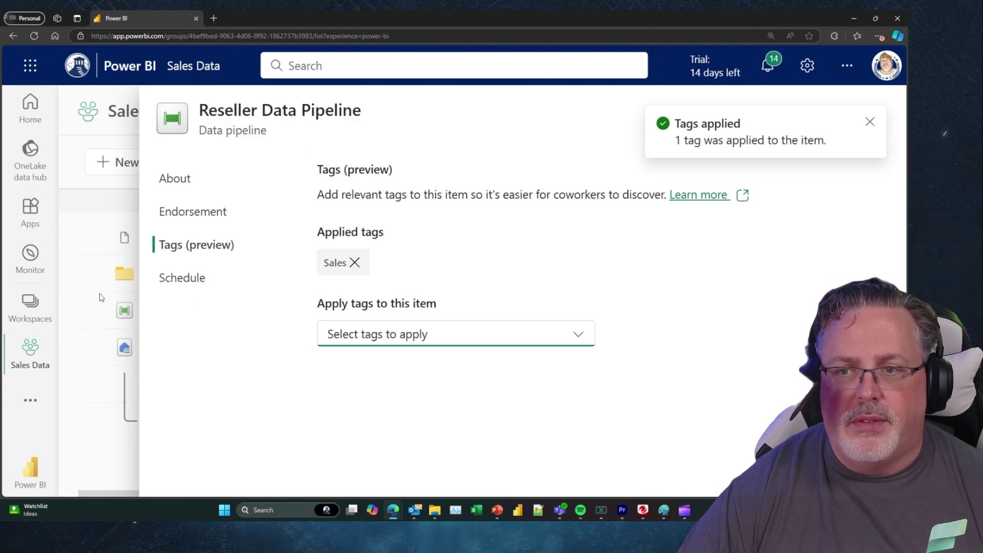
click(869, 122)
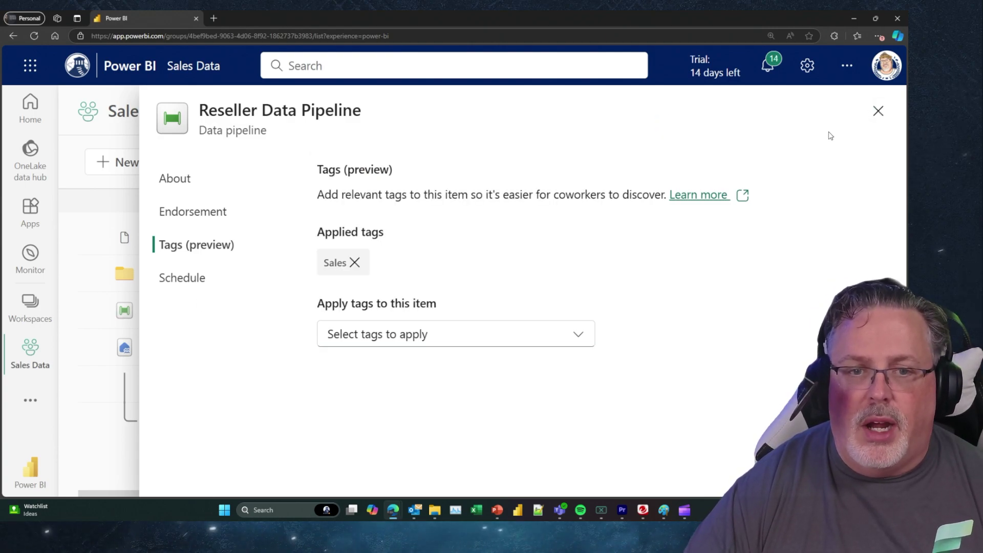
click(878, 112)
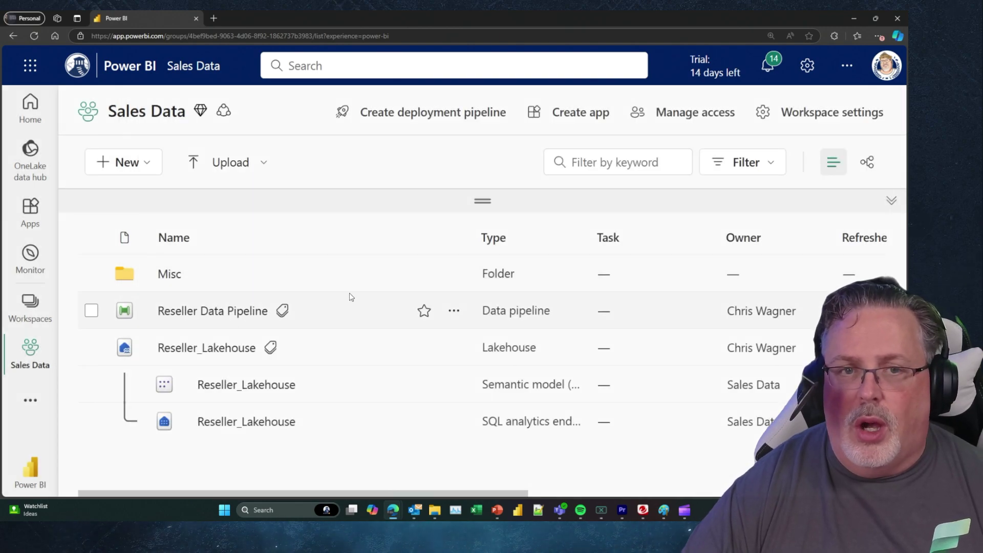
Step: Return to Admin portal > Tags (preview) and open the actions menu on the Sales tag
click(808, 66)
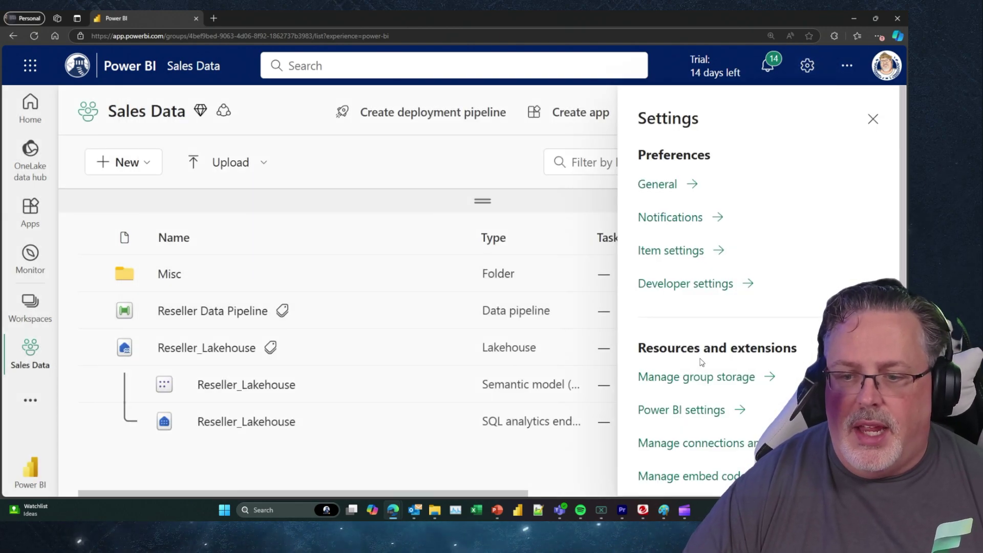
scroll(701, 370, down, 1)
scroll(701, 369, down, 2)
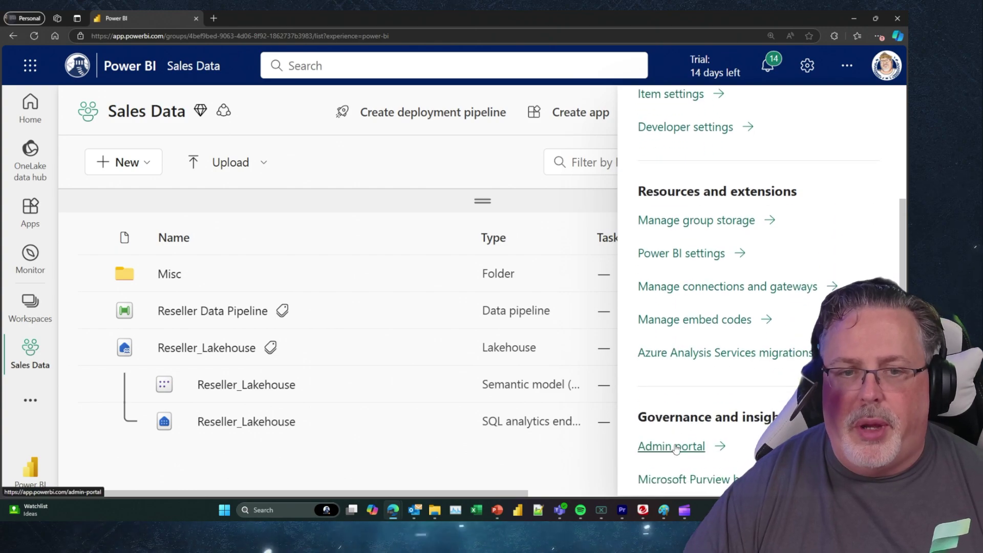
click(666, 446)
scroll(125, 369, down, 3)
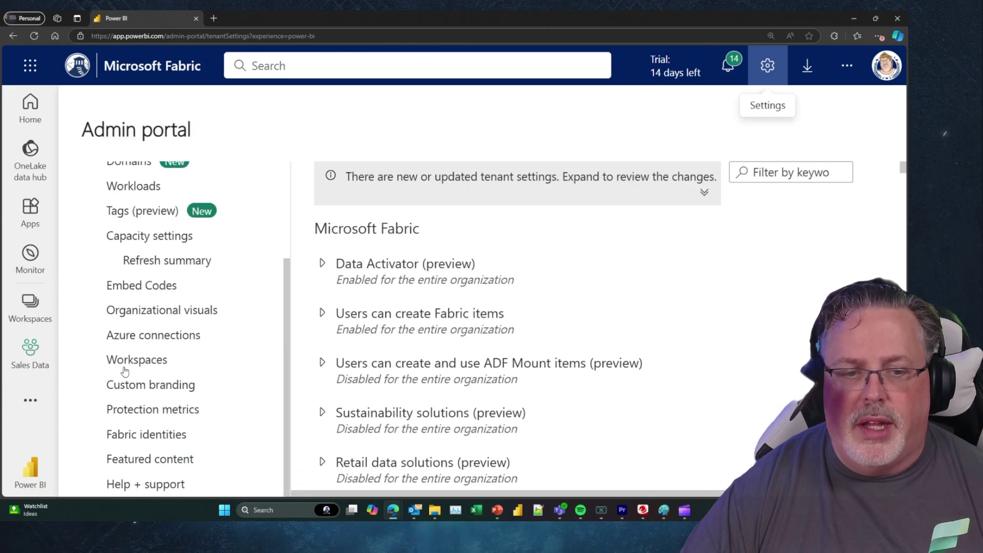
scroll(125, 374, up, 2)
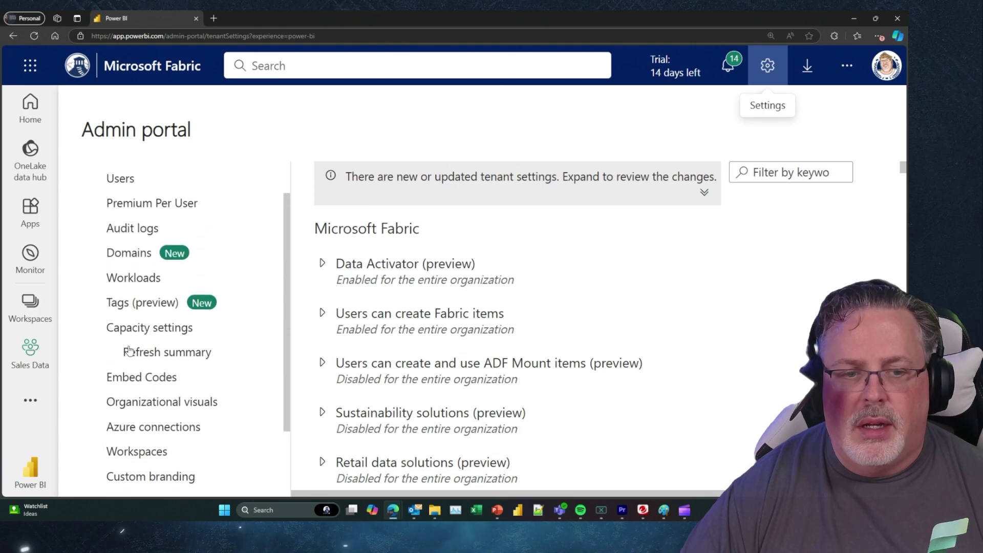
click(133, 307)
scroll(381, 406, down, 1)
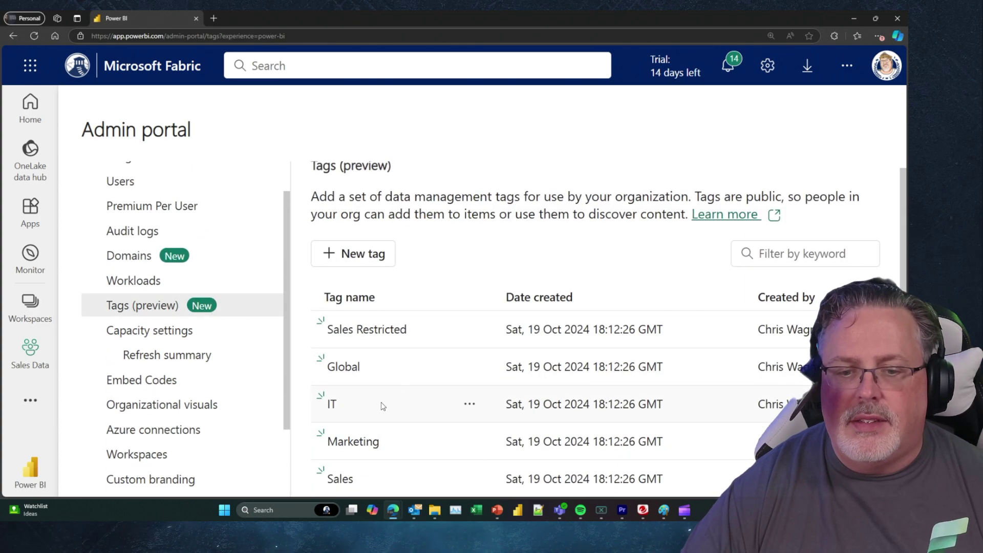
click(469, 478)
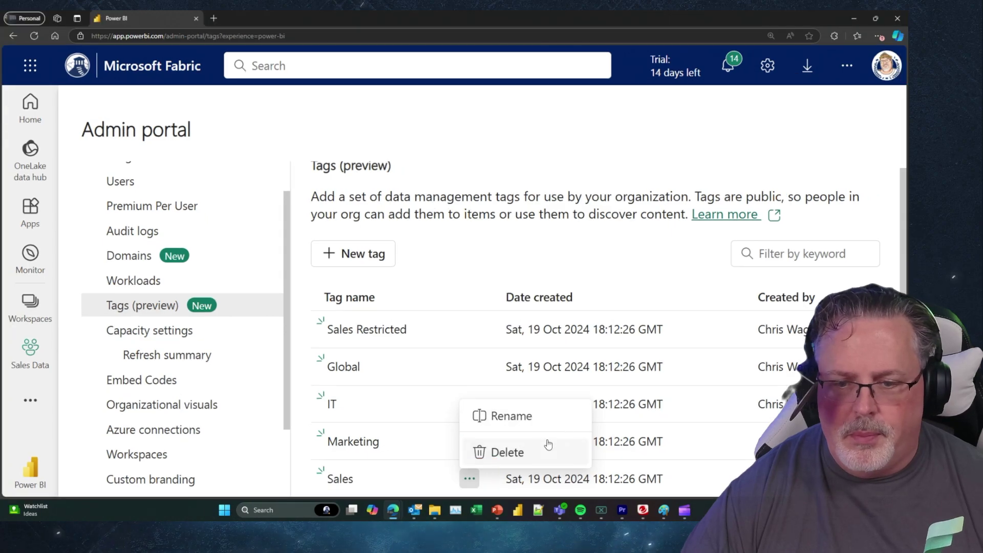
Step: Rename the Sales tag to 'Sales Video', then reopen the Sales Data workspace list
click(533, 311)
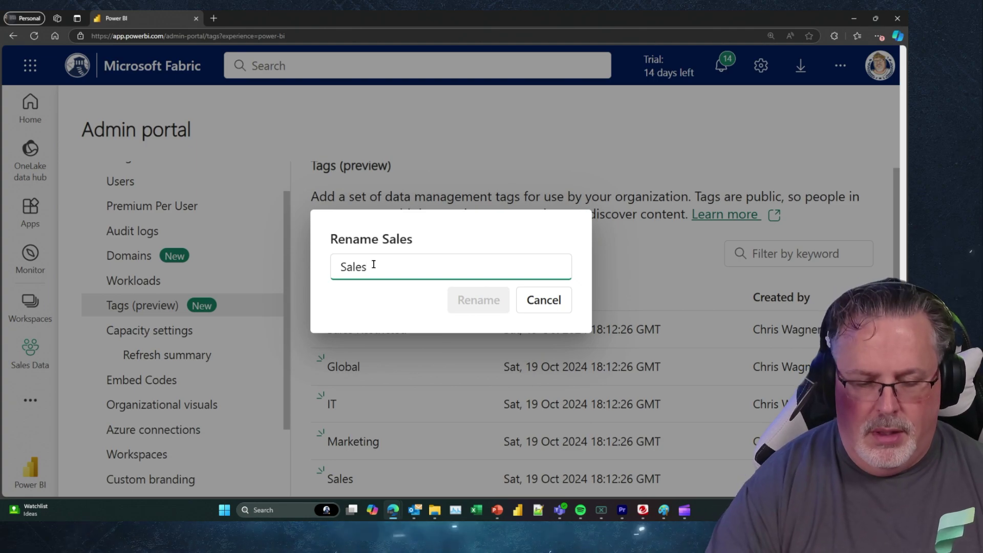
text(Video)
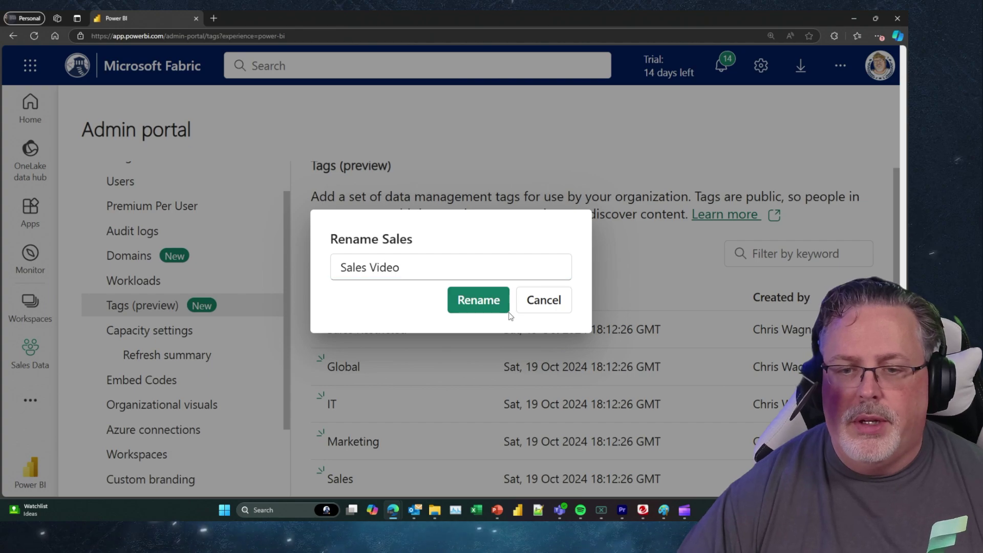
click(476, 305)
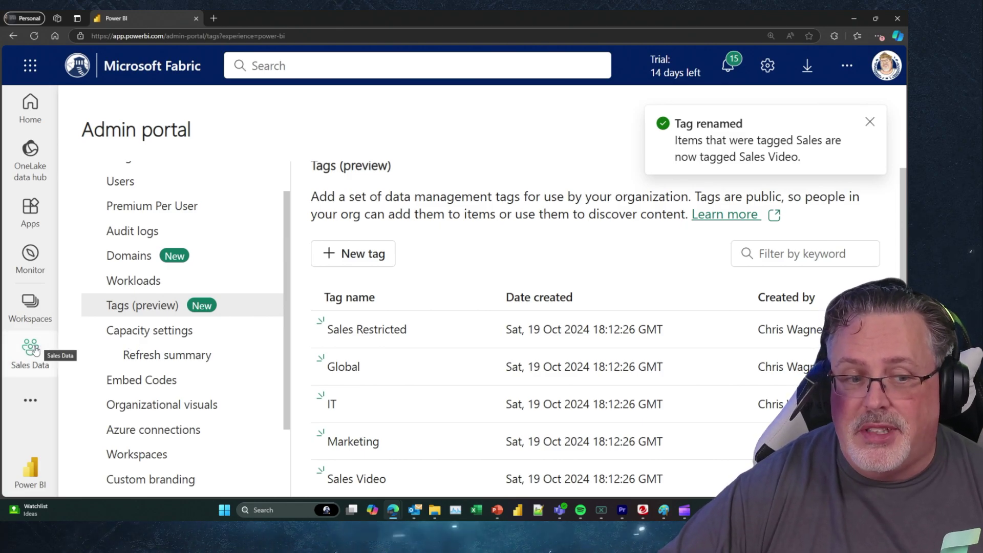
click(32, 348)
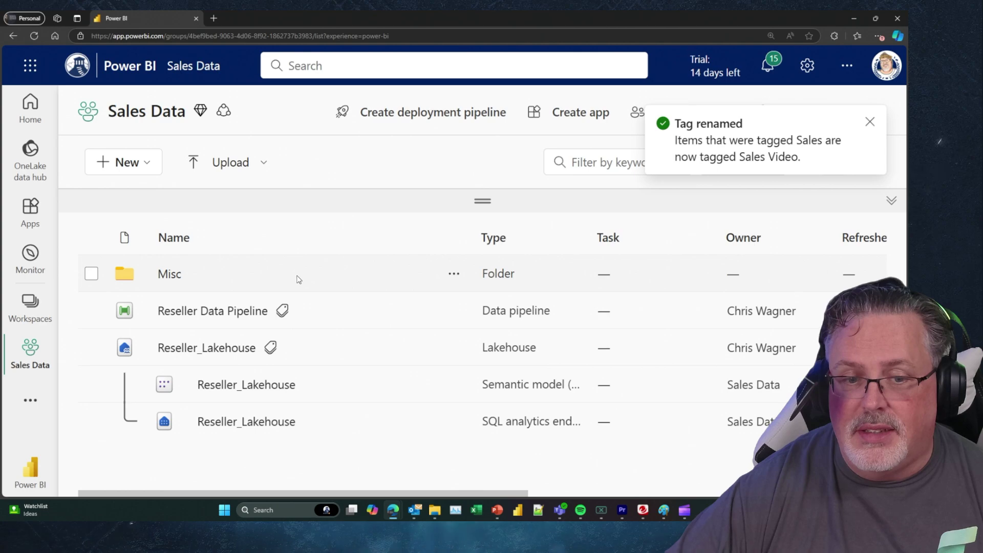
mouse_move(283, 312)
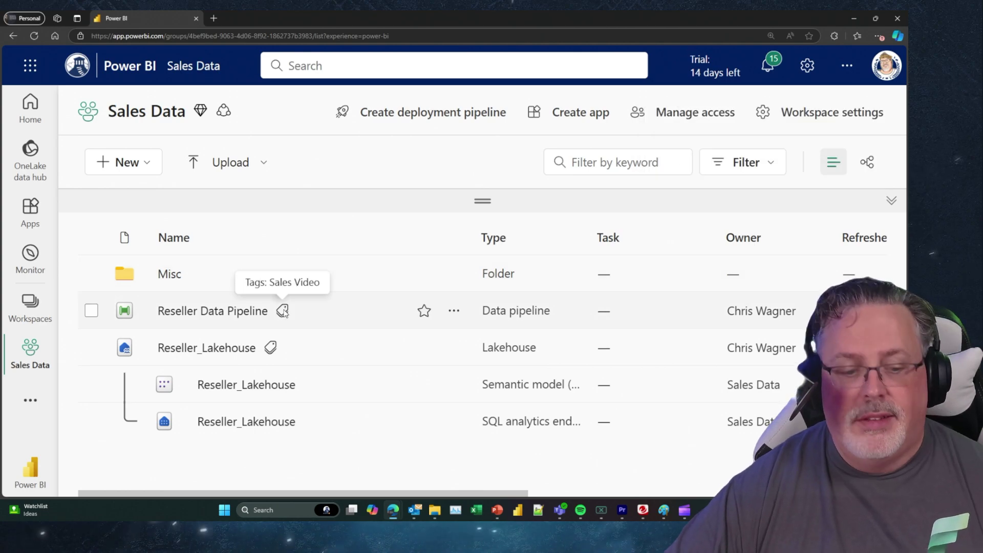